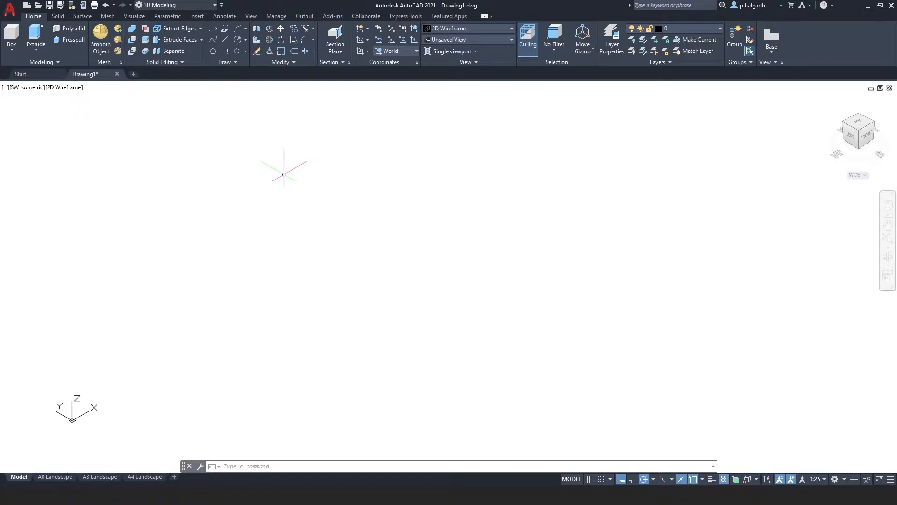
- Set the coordinate system to Left and draw a circle of radius 50 in the lower part of the drawing
left_click(42, 49)
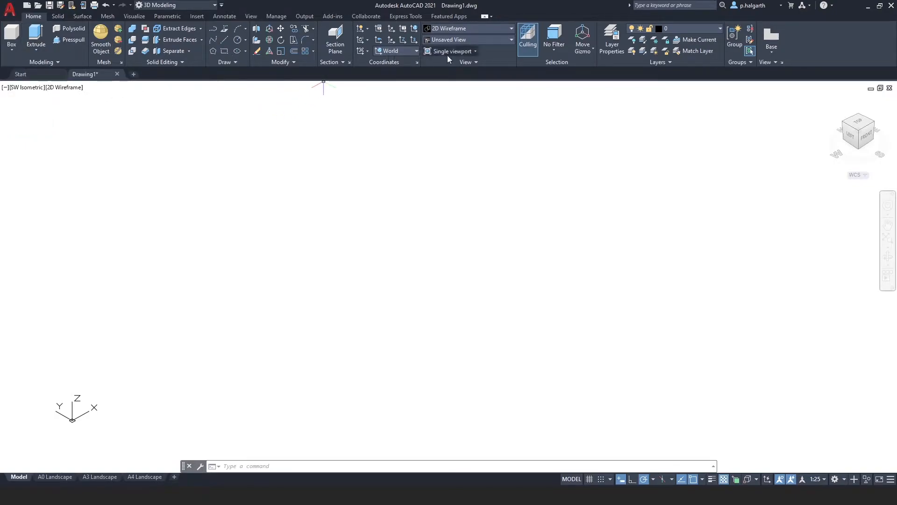
left_click(416, 51)
left_click(402, 117)
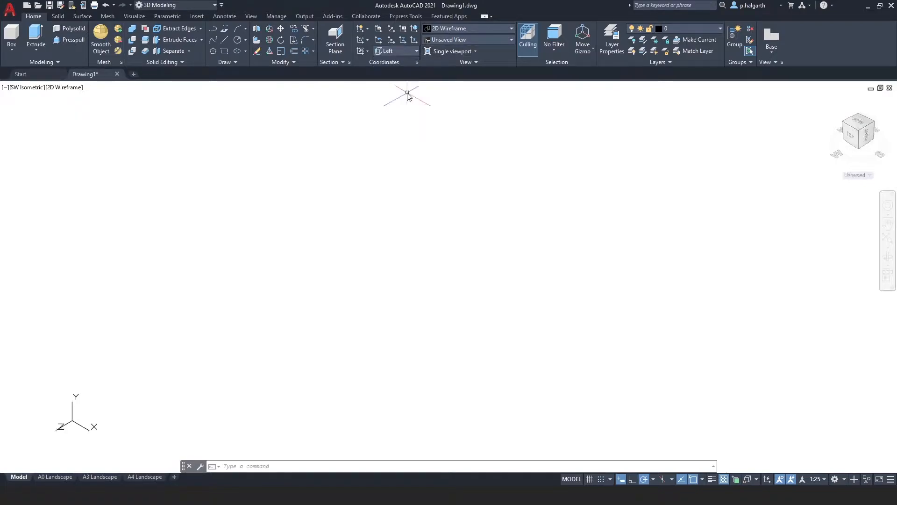
left_click(239, 40)
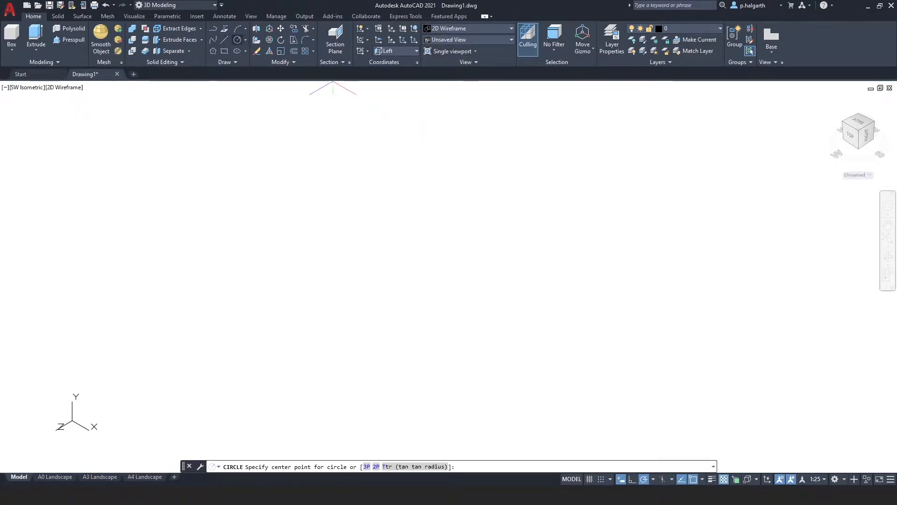
left_click(206, 342)
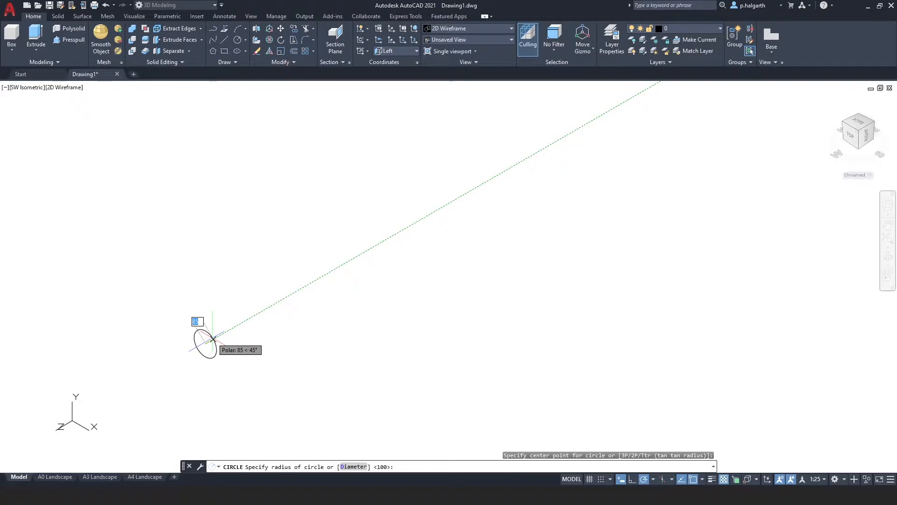
type("50")
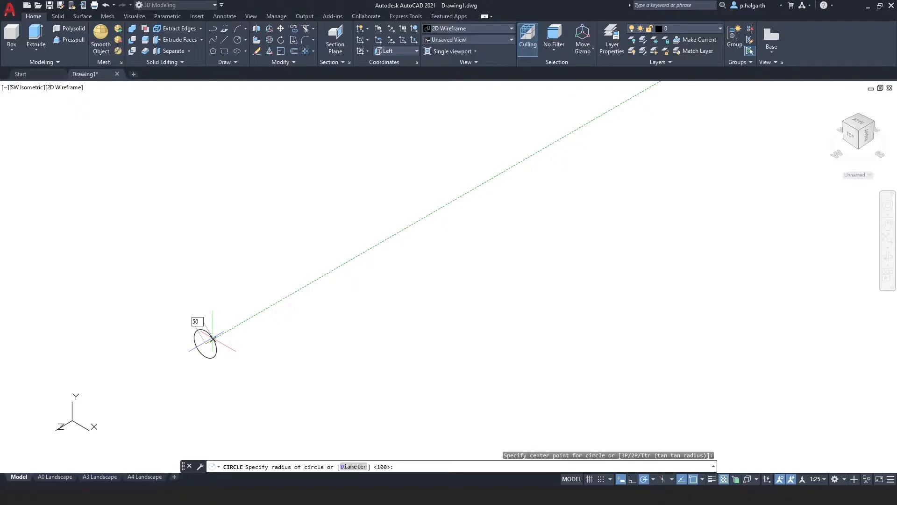
key("Return")
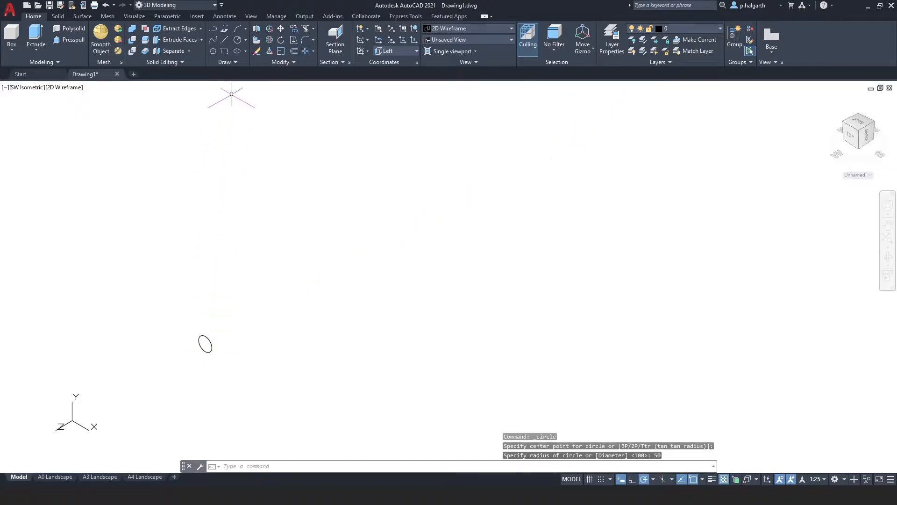
- Return the coordinate system to World and draw a long three-point arc starting just beside the circle
left_click(395, 50)
left_click(392, 59)
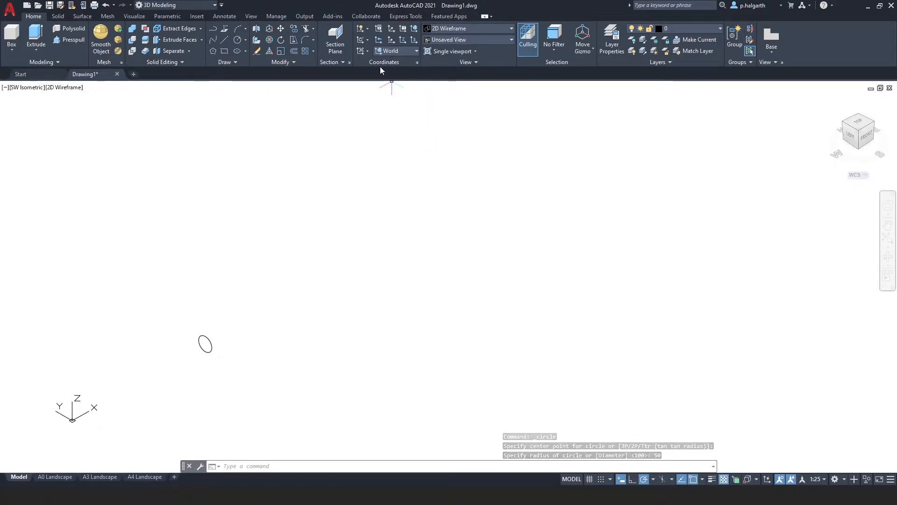
left_click(237, 40)
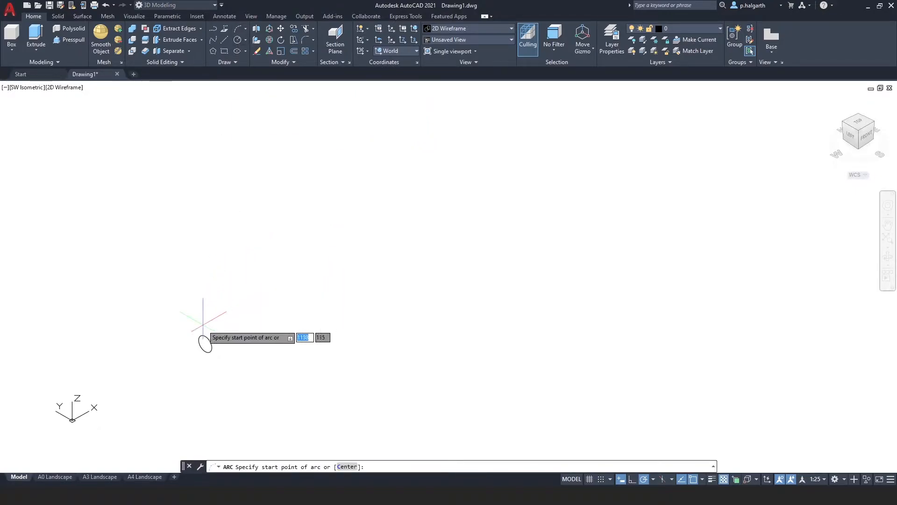
left_click(220, 346)
left_click(382, 228)
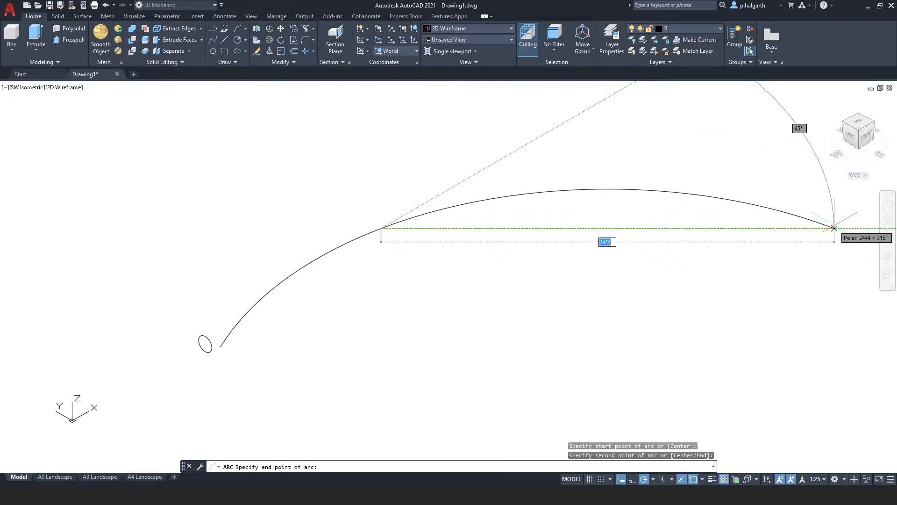
left_click(834, 225)
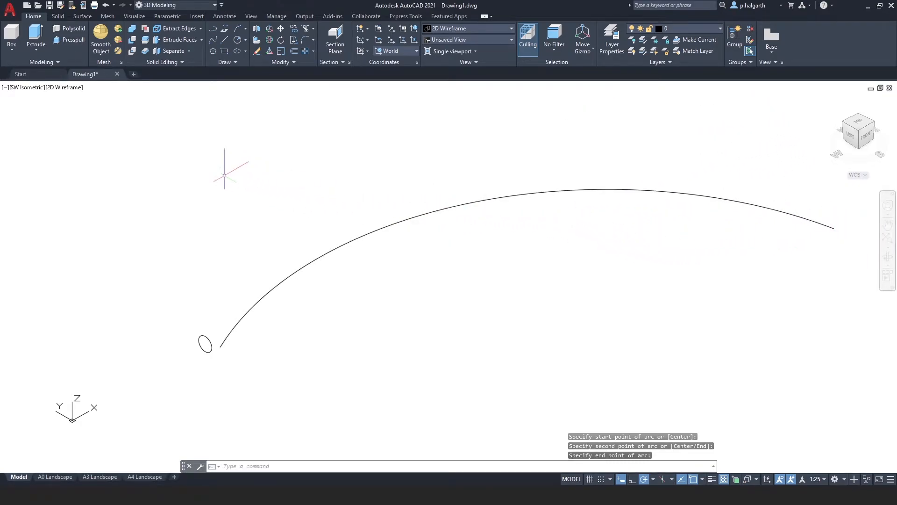
- Apply the Conceptual visual style and sweep the circle along the arc as a solid
left_click(77, 88)
left_click(95, 122)
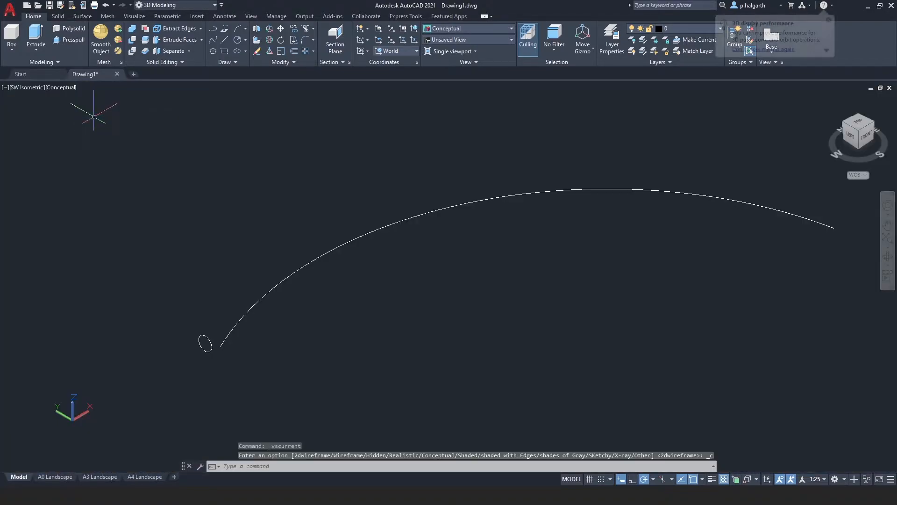
left_click(39, 51)
left_click(32, 123)
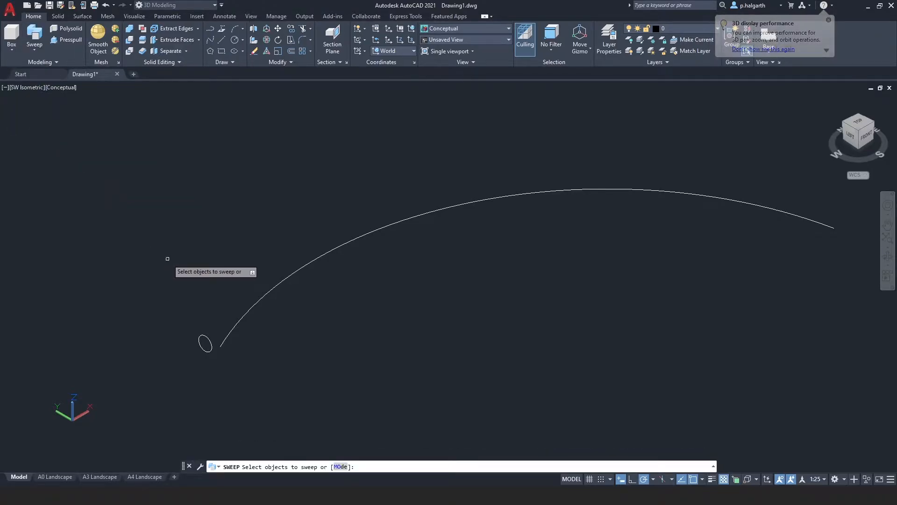
left_click(200, 336)
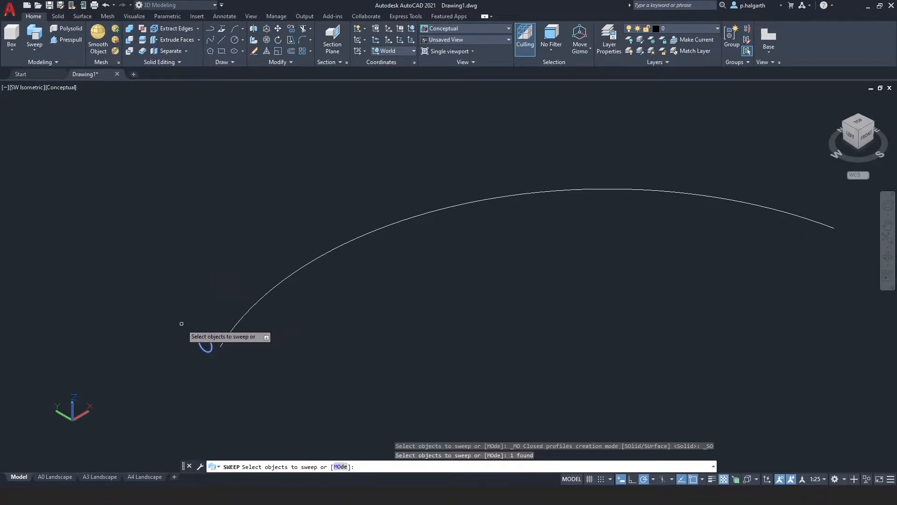
key("Return")
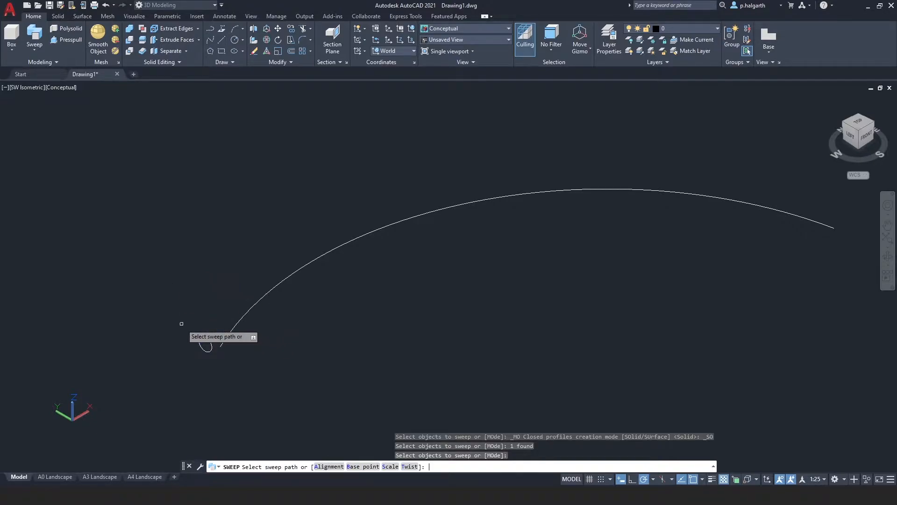
left_click(265, 296)
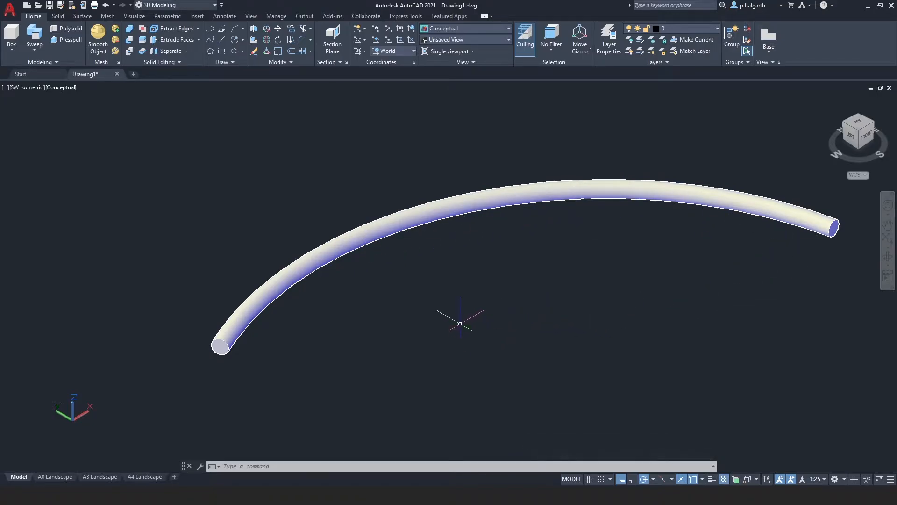
scroll(453, 311, "down", 2)
middle_click_drag(450, 307, 313, 332)
key("F12")
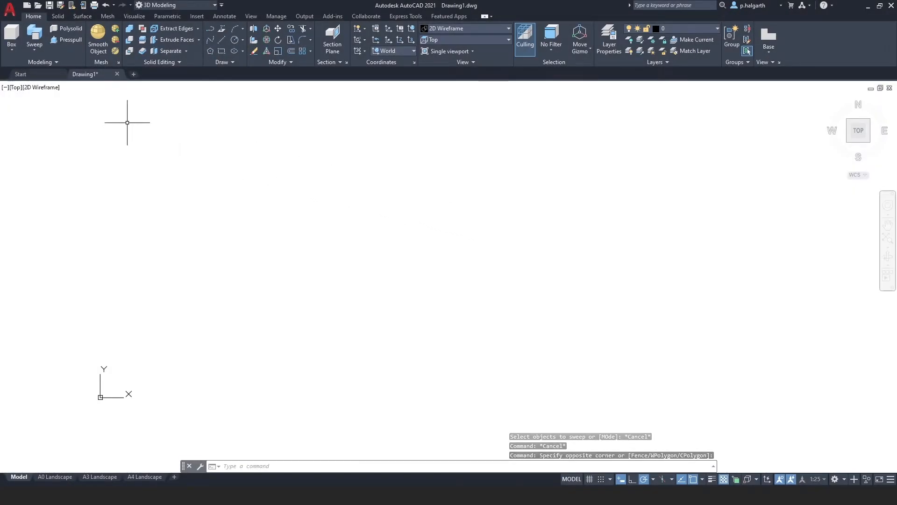
left_click(34, 50)
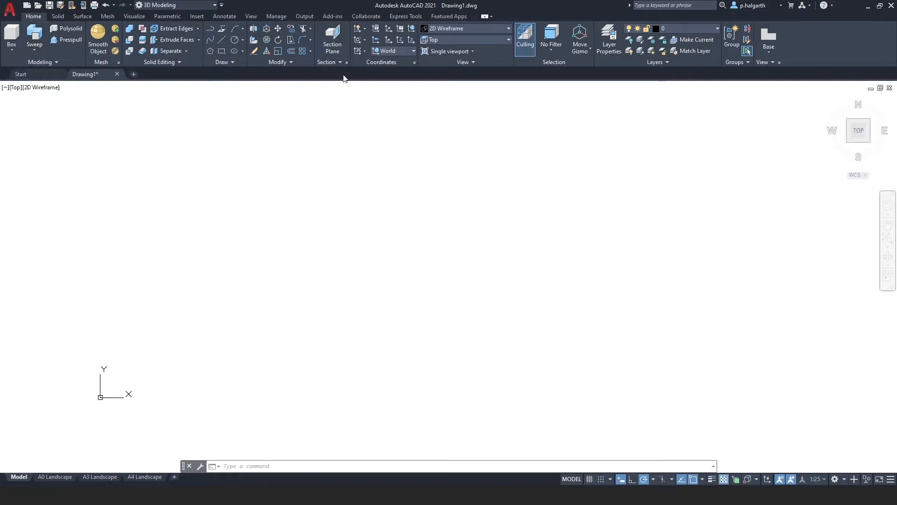
- Draw a large horizontal rectangle, about twice as wide as it is high, in the middle of the Top view
left_click(223, 49)
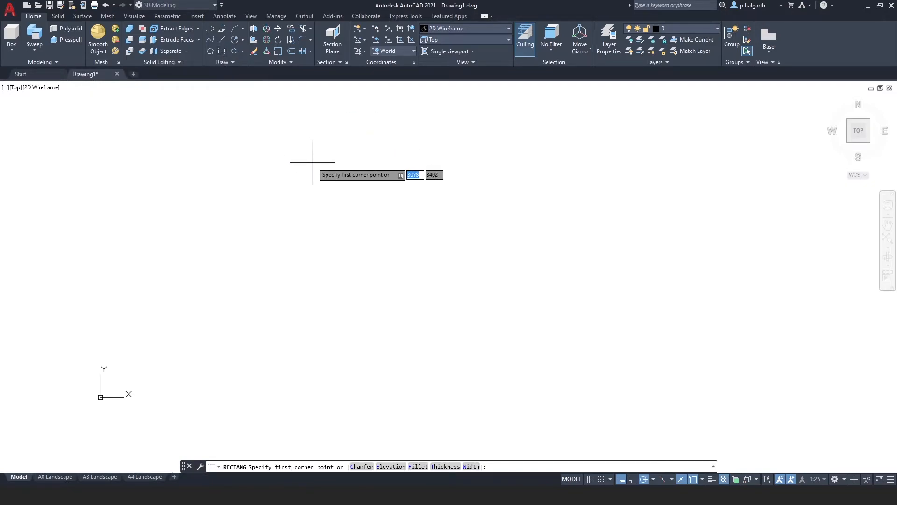
left_click(273, 177)
left_click(630, 350)
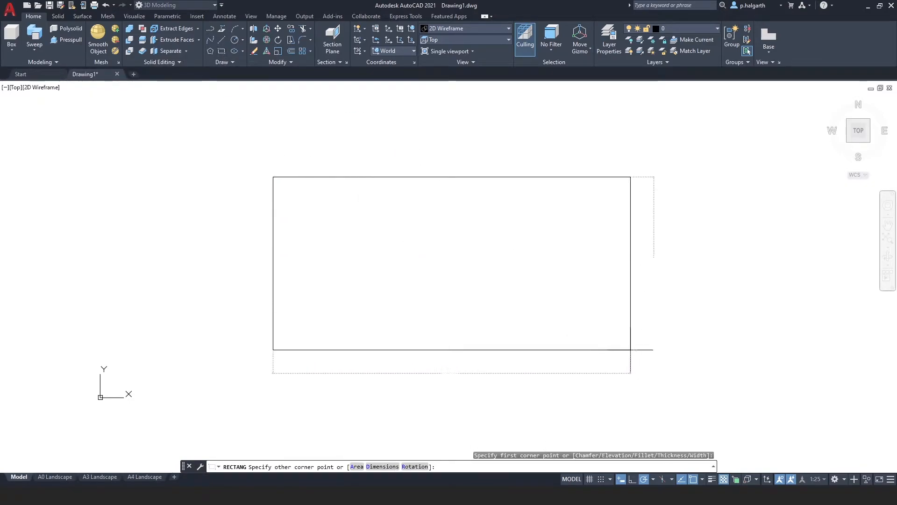
- Draw a circle of radius about 1045 over the rectangle's upper-left corner and a slightly smaller overlapping circle inside the rectangle
left_click(233, 40)
left_click(306, 217)
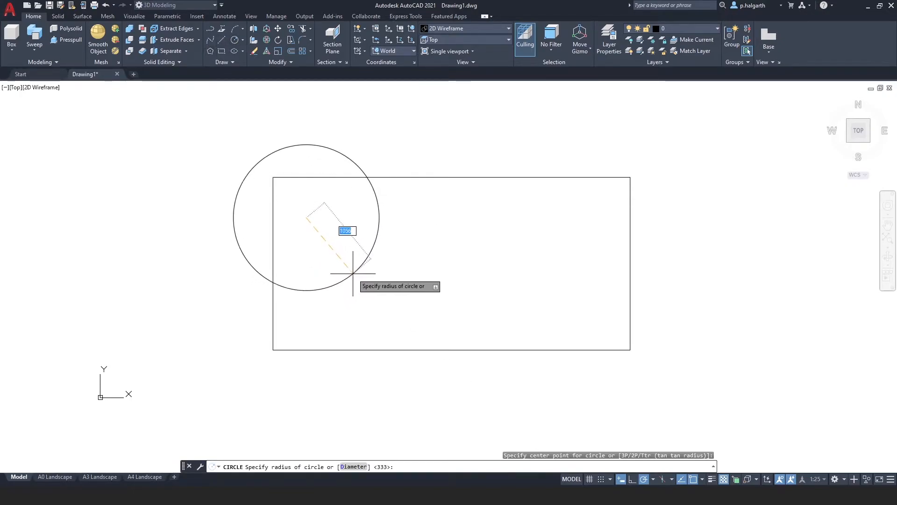
left_click(353, 273)
left_click(236, 41)
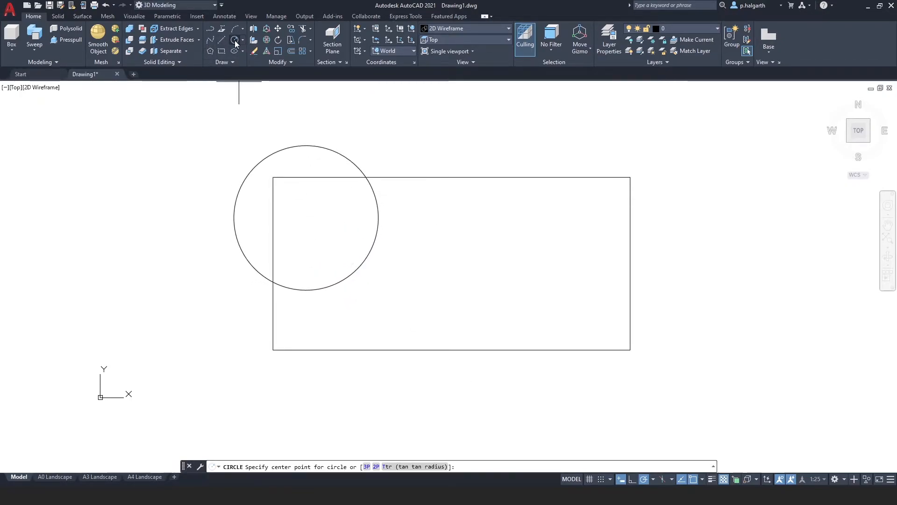
left_click(393, 254)
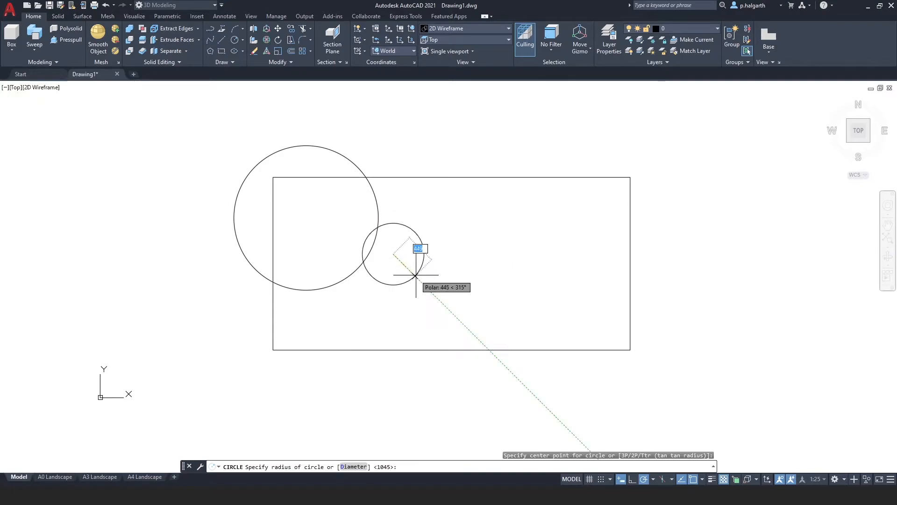
left_click(436, 295)
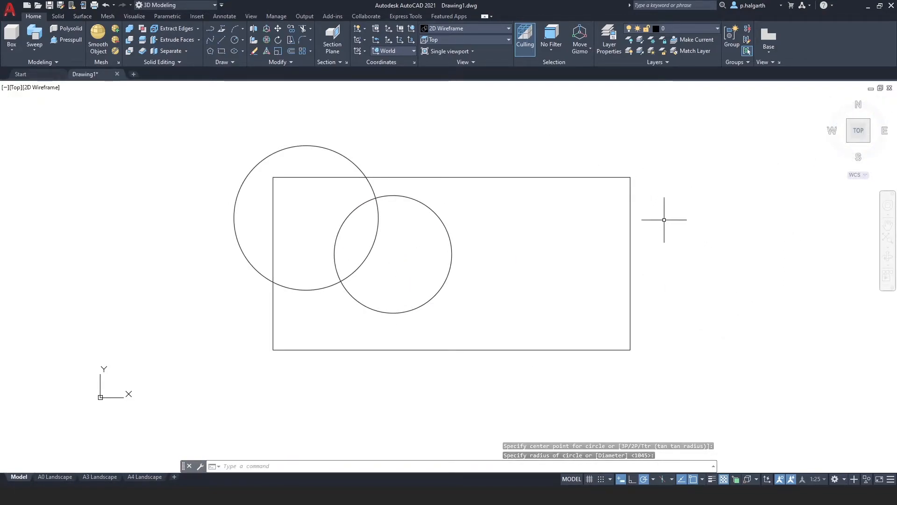
- Work from the Left view orientation and move the smaller circle vertically about 1700 units above the rectangle's plane
left_click(482, 41)
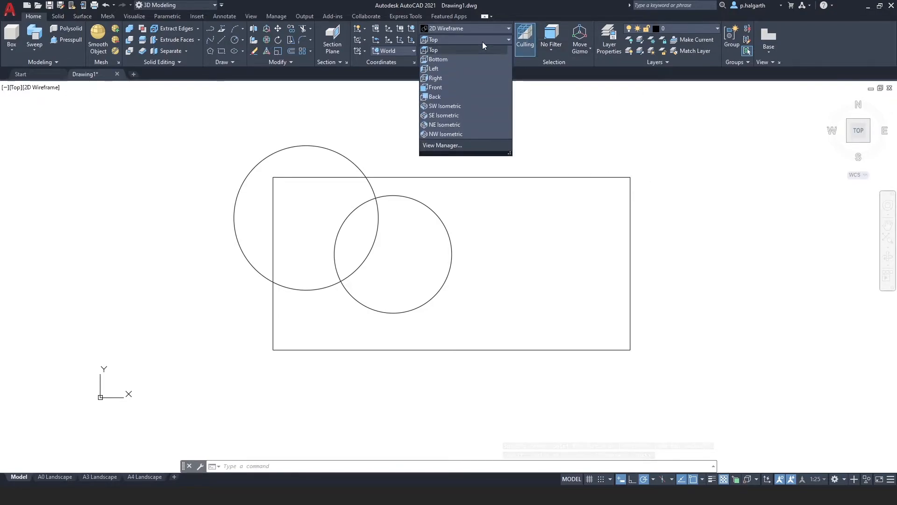
left_click(476, 66)
middle_click_drag(559, 176, 544, 186, "shift")
scroll(529, 179, "down", 2)
middle_click_drag(450, 228, 332, 240)
scroll(332, 240, "down", 2)
middle_click_drag(329, 281, 314, 321)
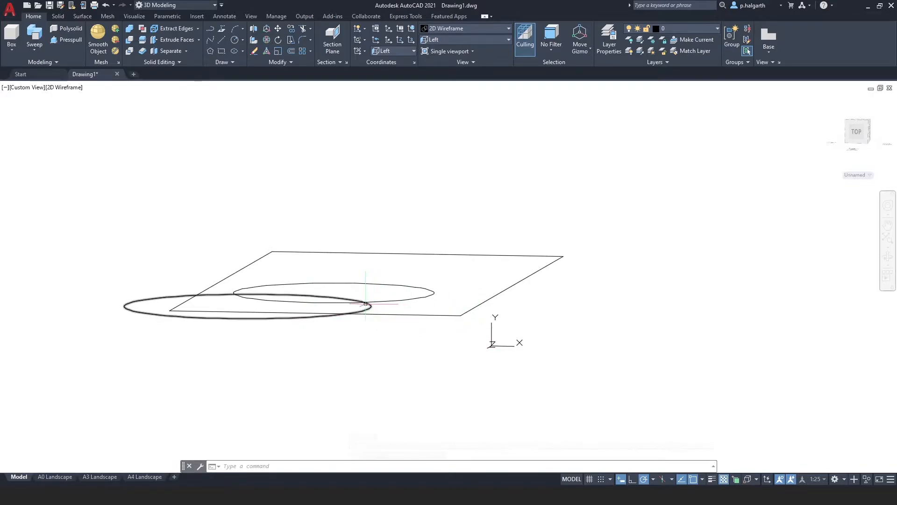
left_click(381, 301)
right_click(401, 277)
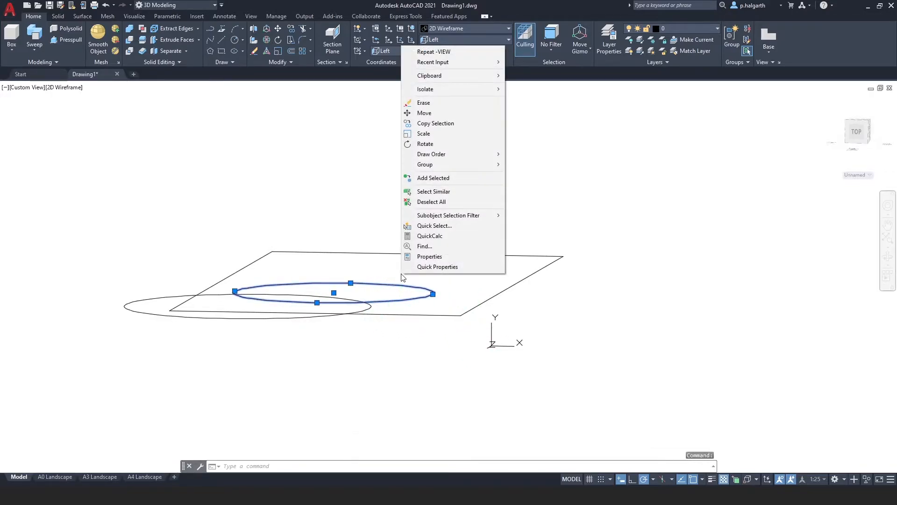
left_click(424, 113)
left_click(448, 300)
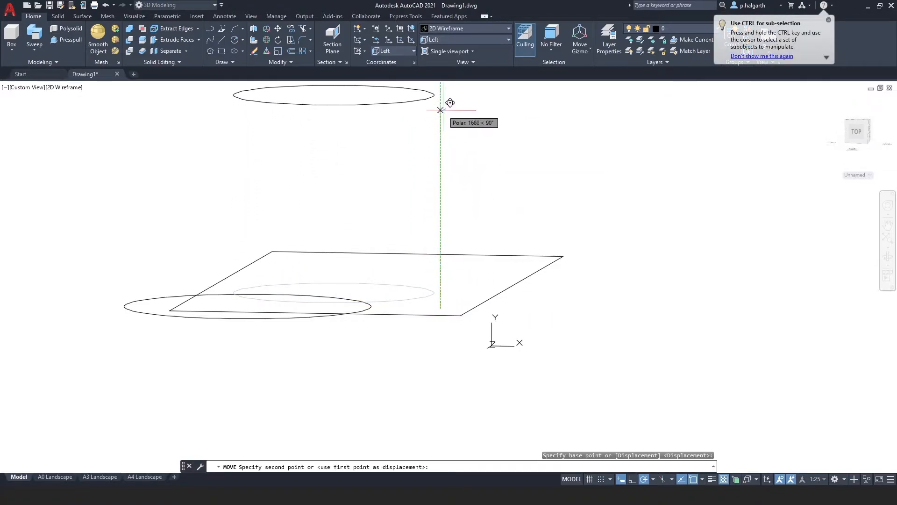
left_click(442, 105)
- Raise the larger circle 1000 units above the rectangle's plane with 3D Move, constrained to the vertical axis
middle_click_drag(516, 234, 407, 289, "shift")
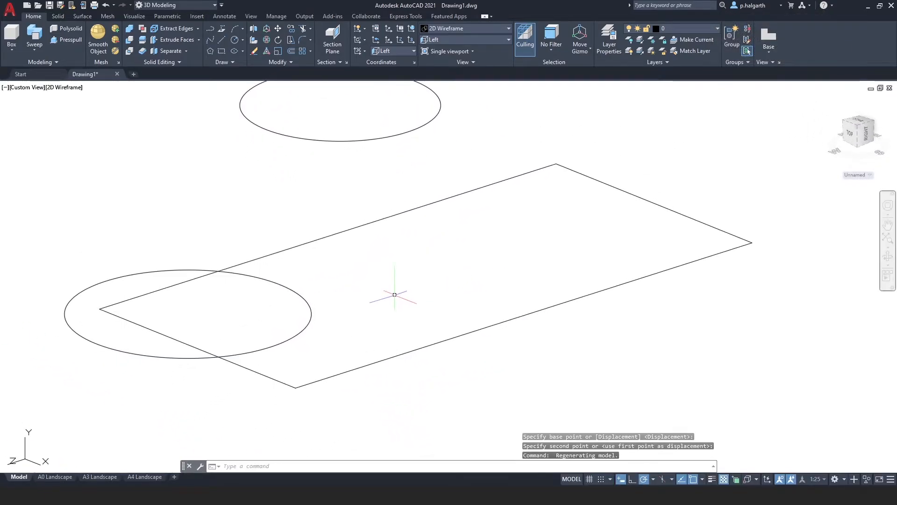
left_click(308, 321)
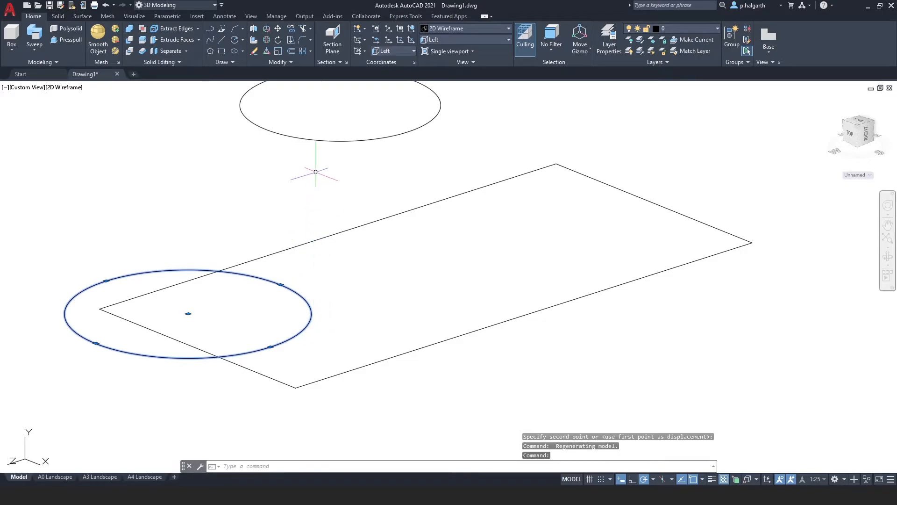
left_click(267, 29)
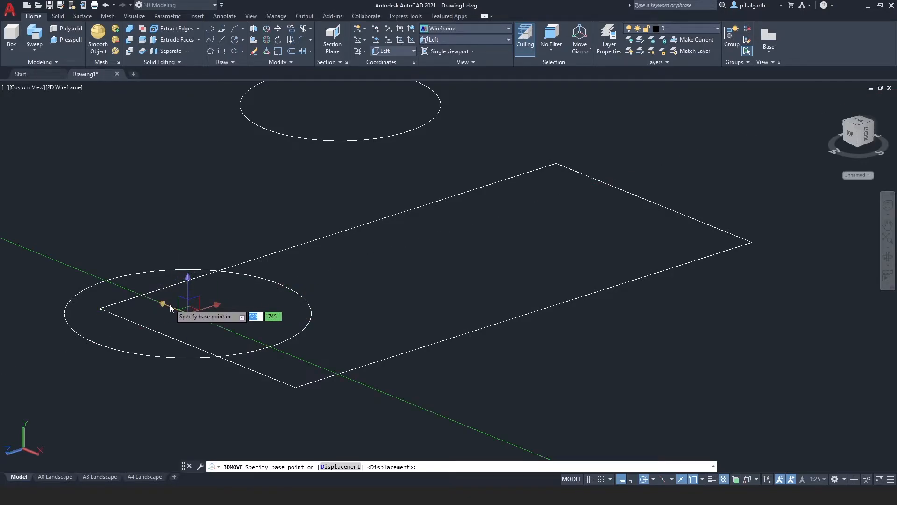
left_click(187, 287)
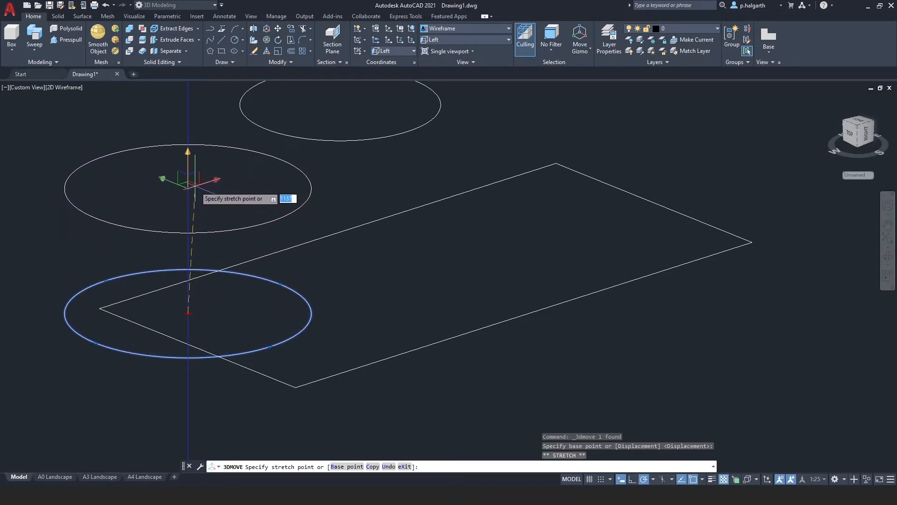
type("1000")
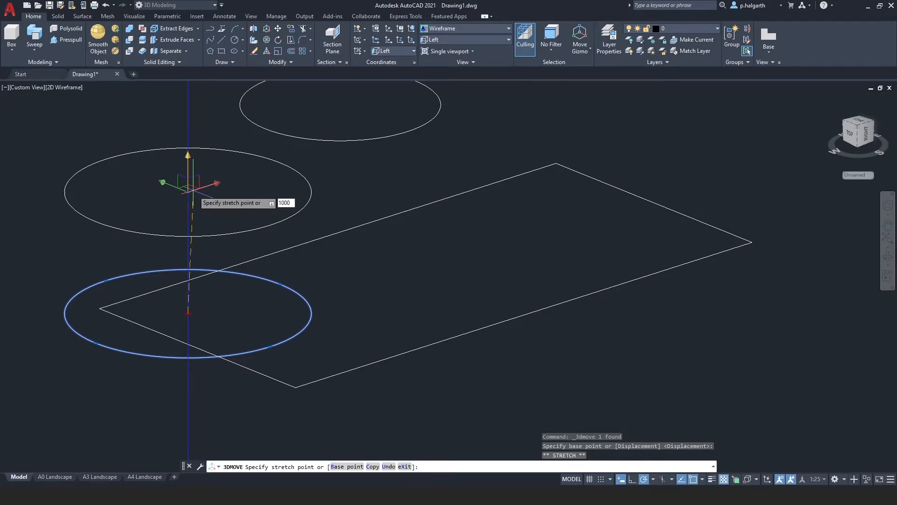
key("Return")
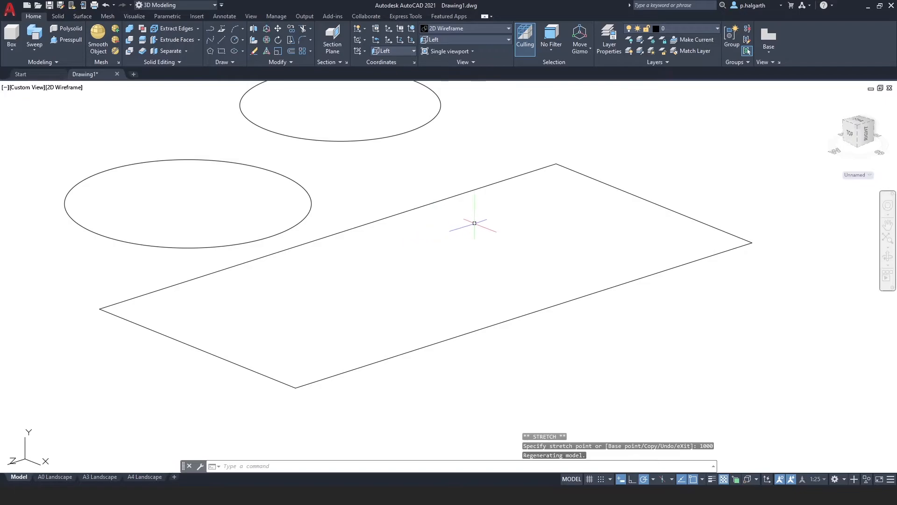
- Apply the Conceptual visual style to the view of the rectangle and the two raised circles
mouse_move(470, 203)
middle_mouse_down("shift")
mouse_move(445, 210)
mouse_move(388, 204)
mouse_move(357, 162)
mouse_move(384, 189)
mouse_move(397, 242)
mouse_move(357, 228)
mouse_move(303, 232)
mouse_move(294, 257)
mouse_move(350, 314)
mouse_move(423, 327)
mouse_move(440, 286)
mouse_move(433, 241)
mouse_move(434, 265)
mouse_move(449, 270)
middle_mouse_up("shift")
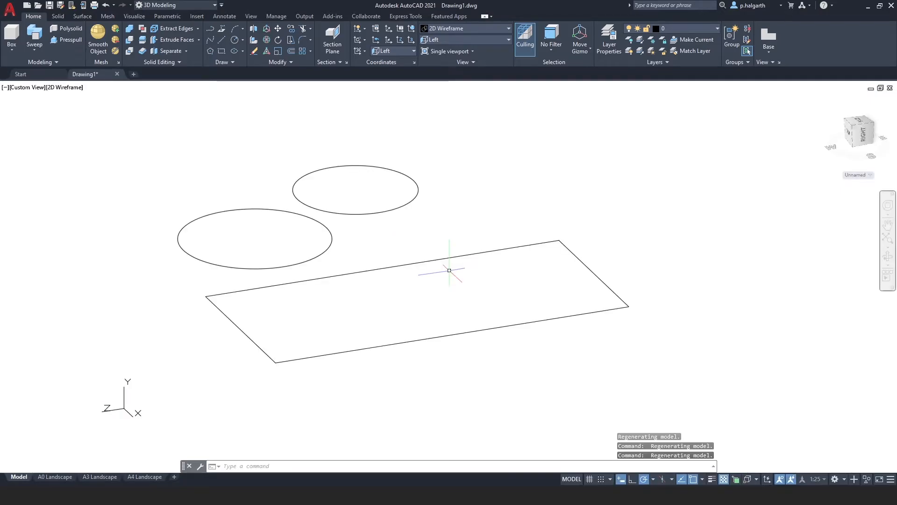
left_click(78, 89)
left_click(84, 121)
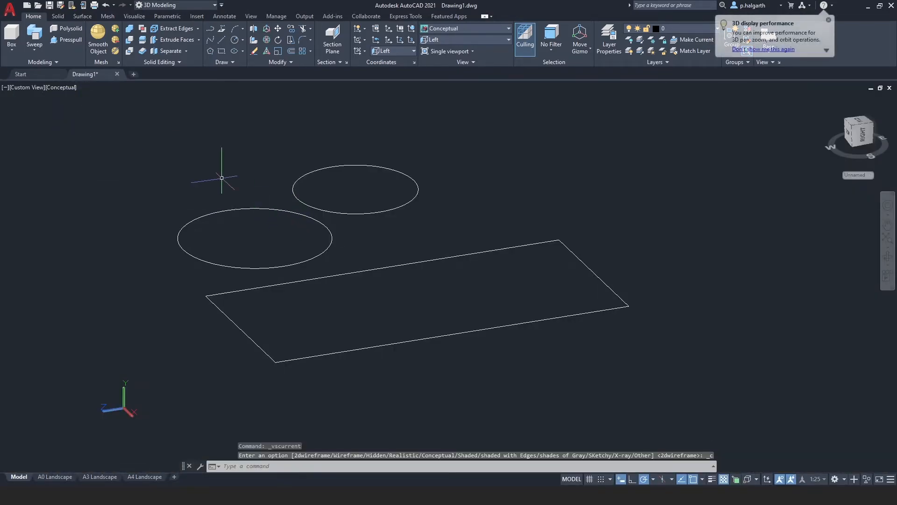
- Loft a solid through the rectangle, the larger circle and the smaller raised circle in that order, using cross sections only
middle_click_drag(292, 180, 286, 202, "shift")
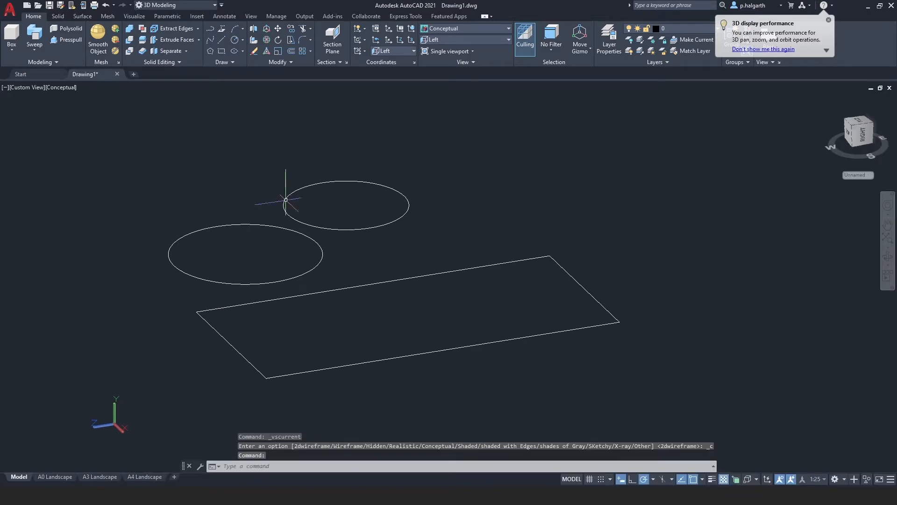
left_click(34, 49)
left_click(31, 87)
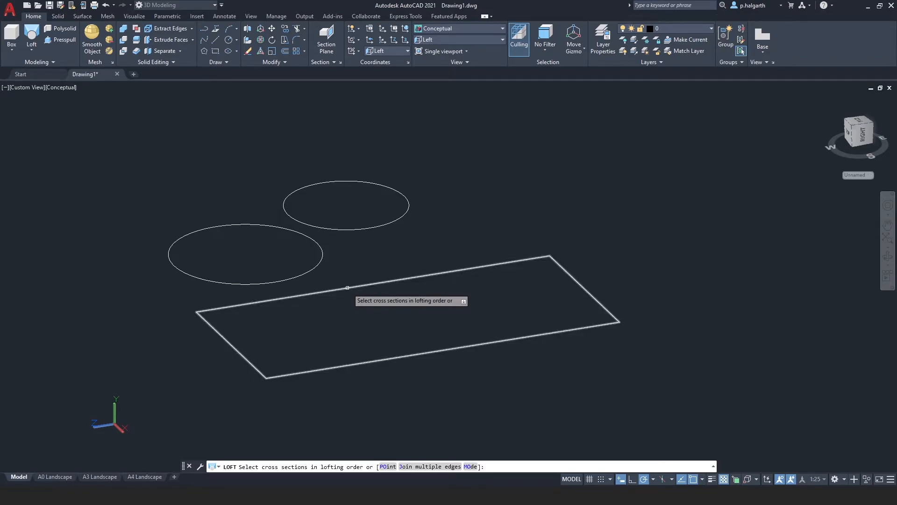
left_click(347, 288)
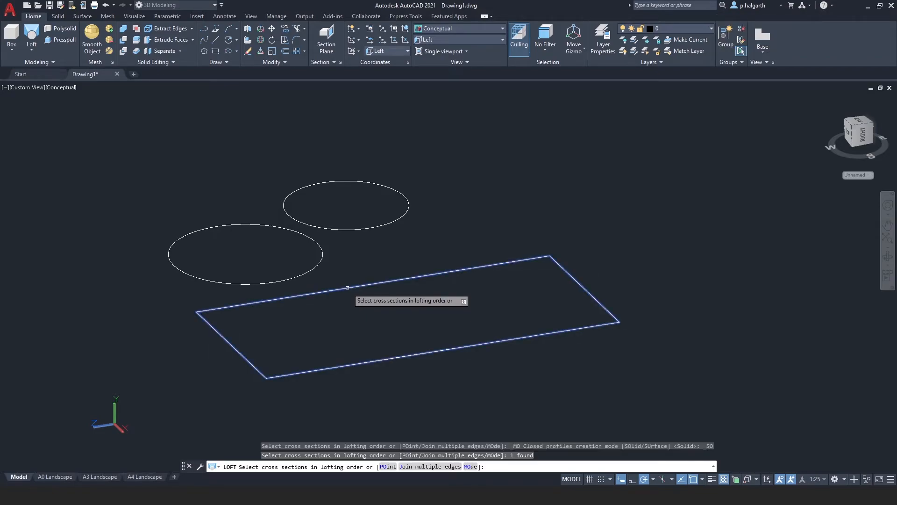
left_click(308, 272)
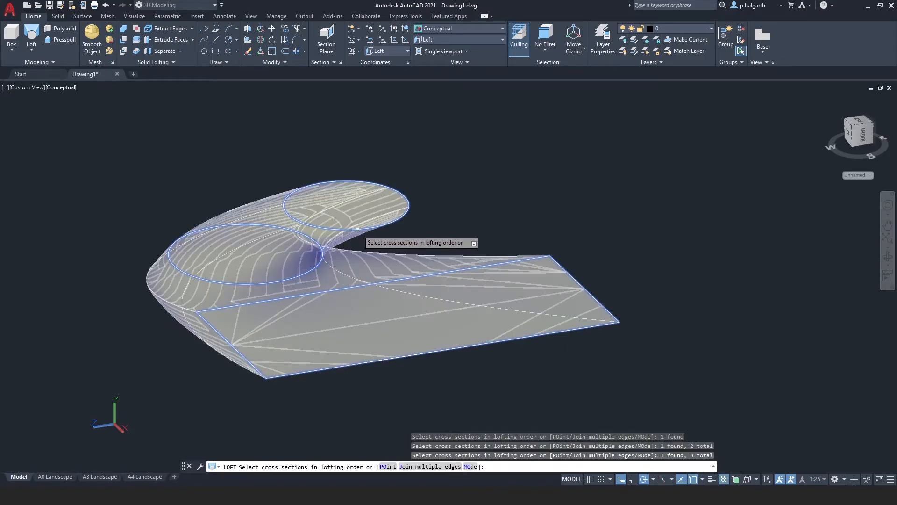
key("Return")
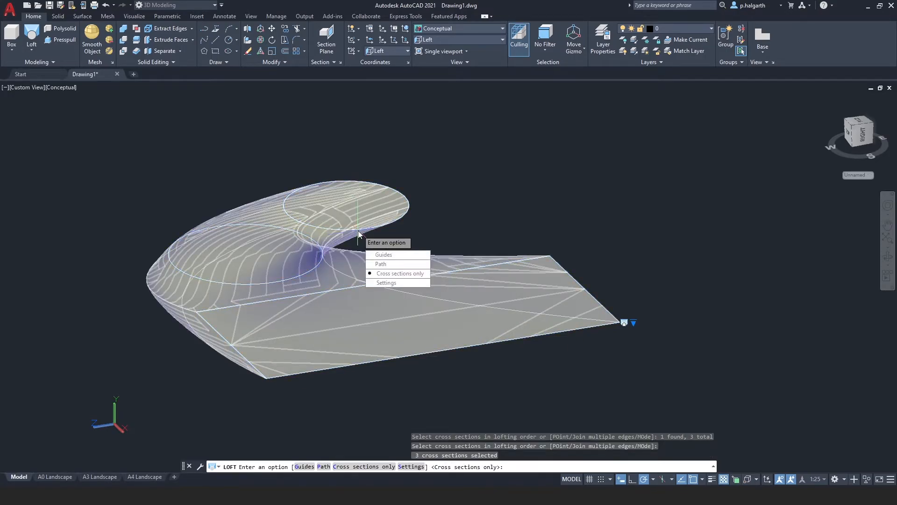
key("Return")
middle_click_drag(357, 231, 503, 272, "shift")
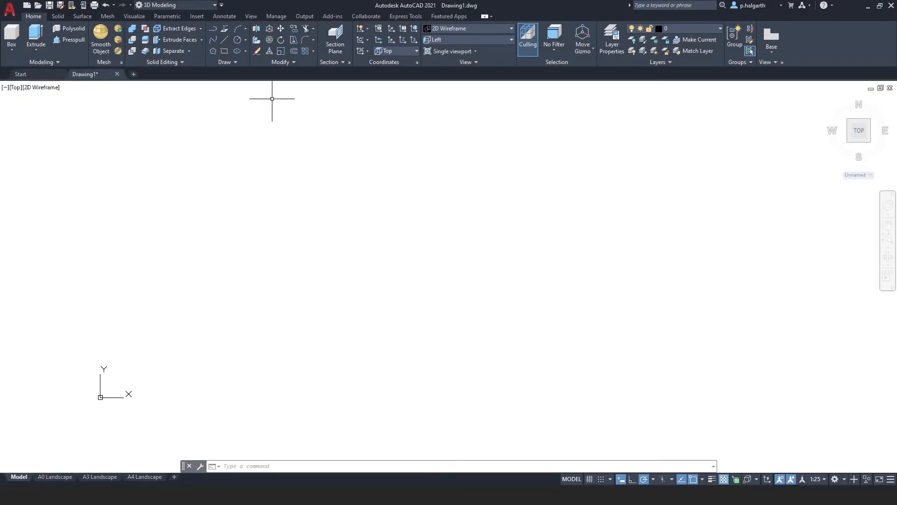
- Draw a long vertical line near the middle of the empty drawing
left_click(224, 40)
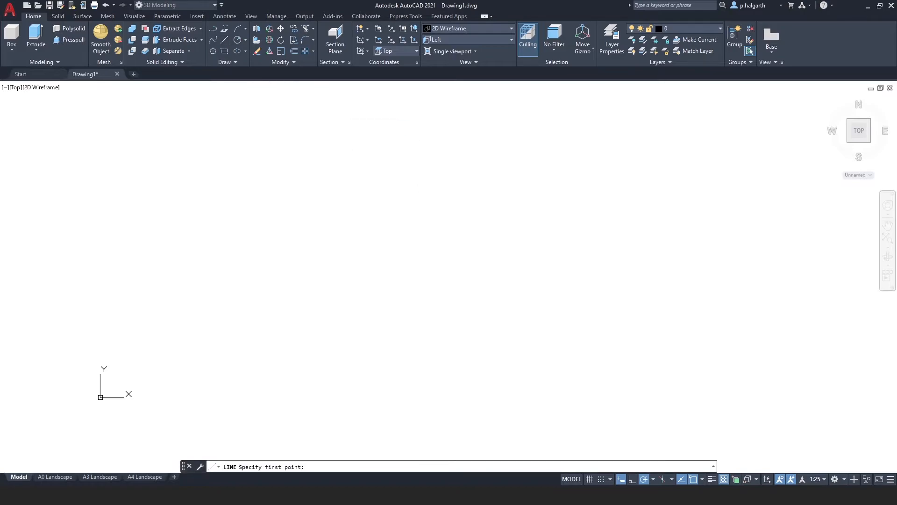
left_click(416, 147)
left_click(416, 416)
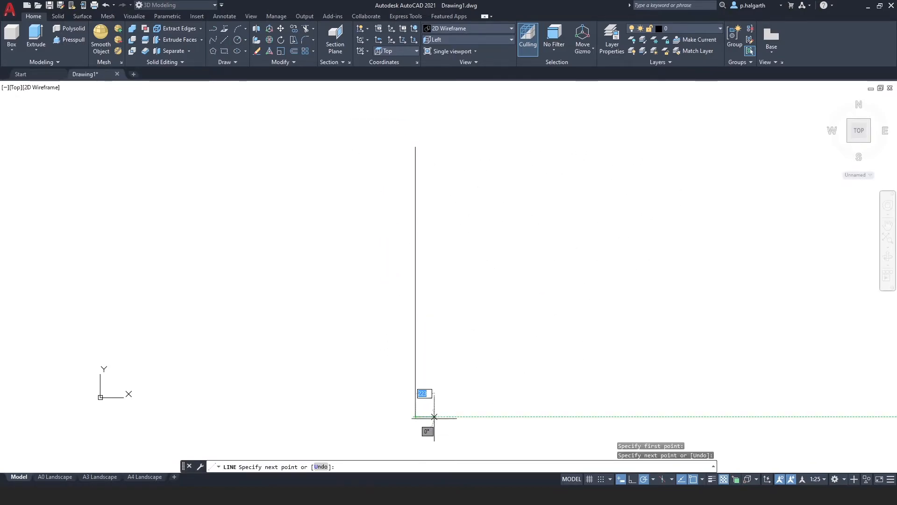
key("Return")
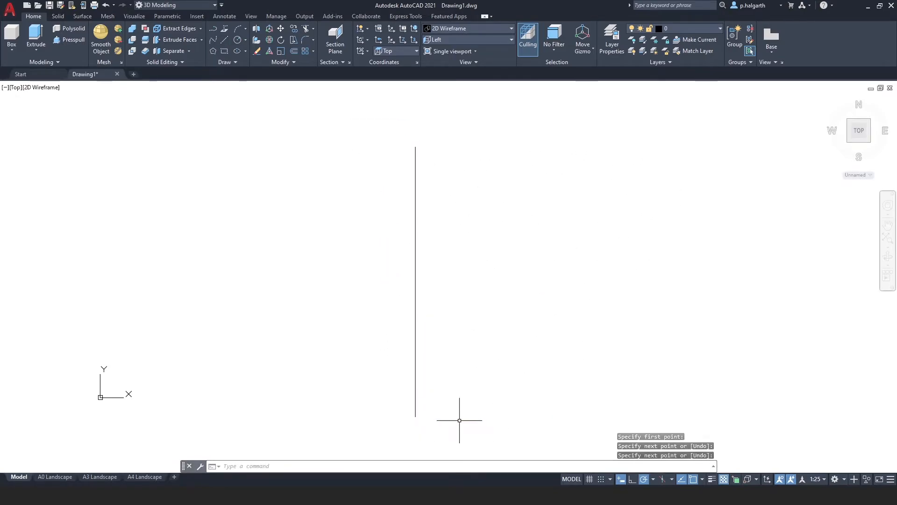
- Draw a wavy spline left of the vertical line, joining its upper and lower endpoints, and delete the line
left_click(214, 39)
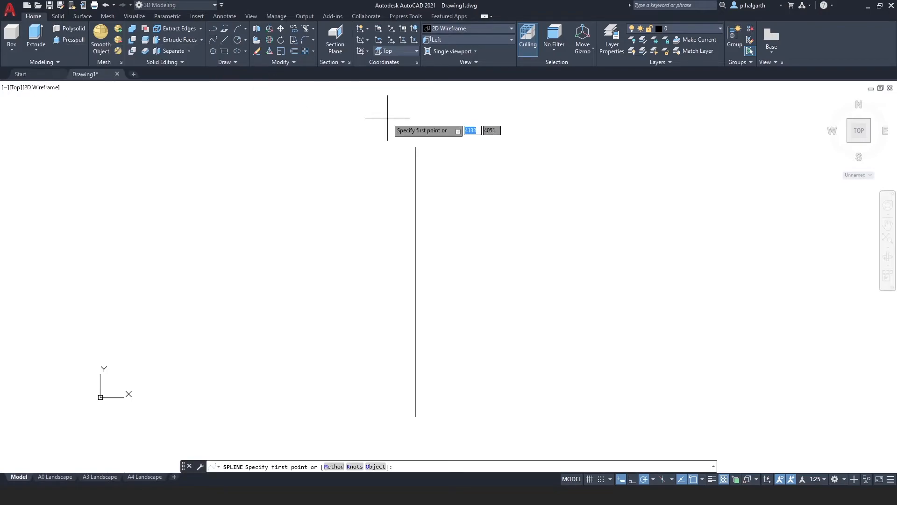
left_click(416, 146)
left_click(321, 177)
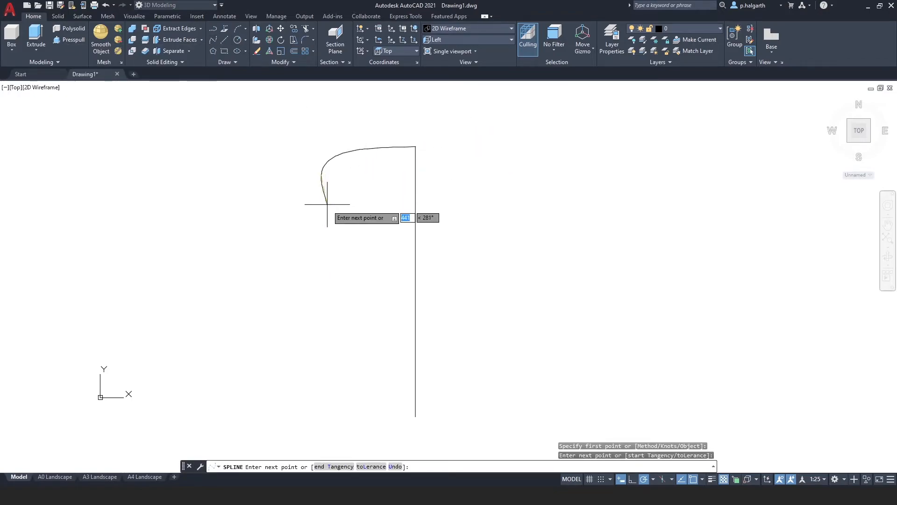
left_click(357, 239)
left_click(289, 342)
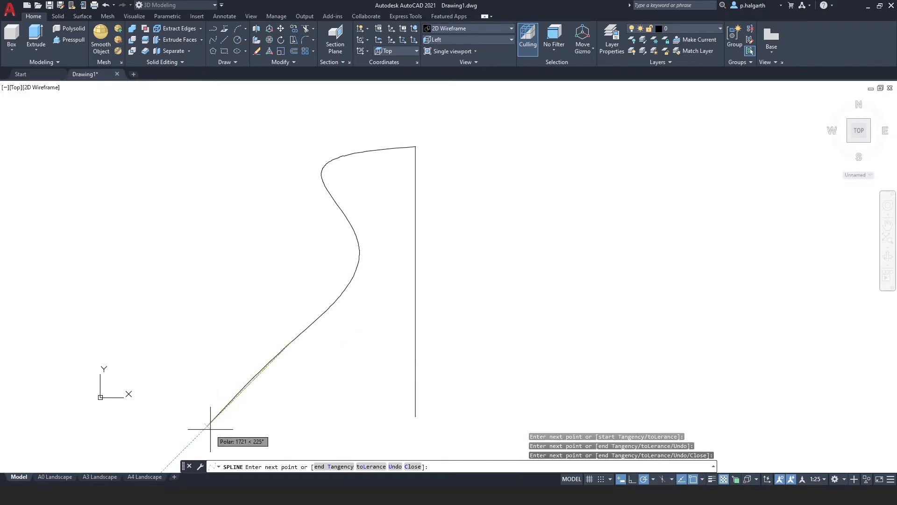
left_click(251, 373)
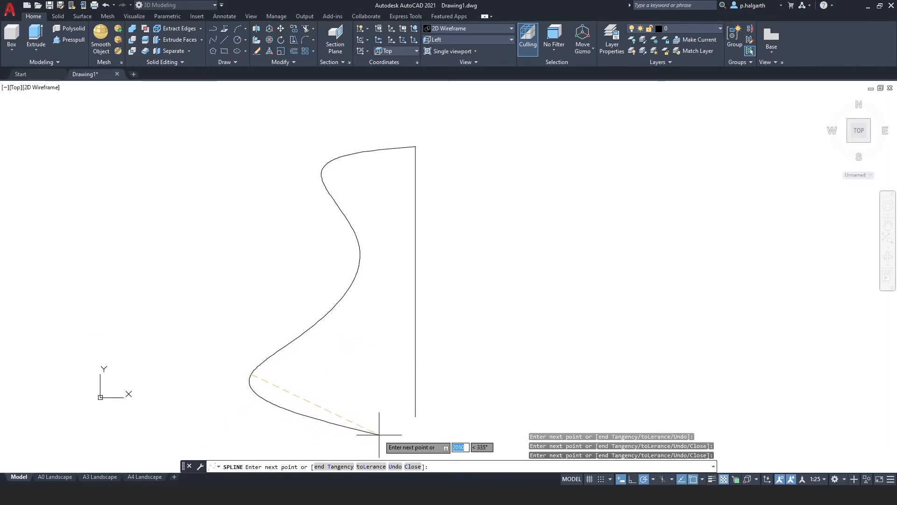
left_click(416, 416)
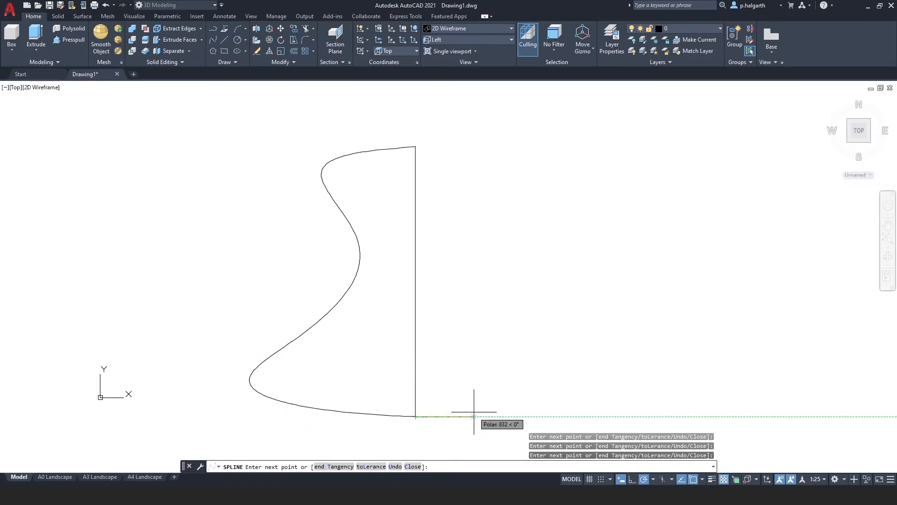
key("Return")
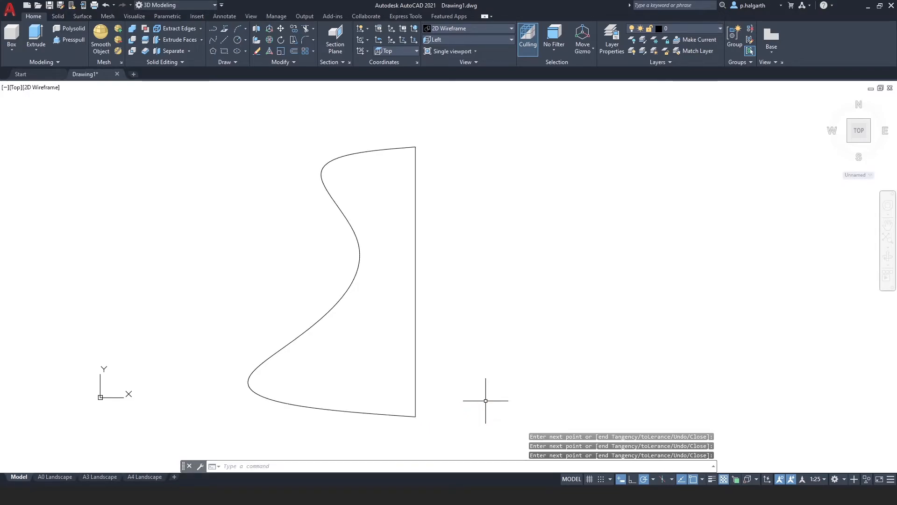
left_click(416, 231)
key("Delete")
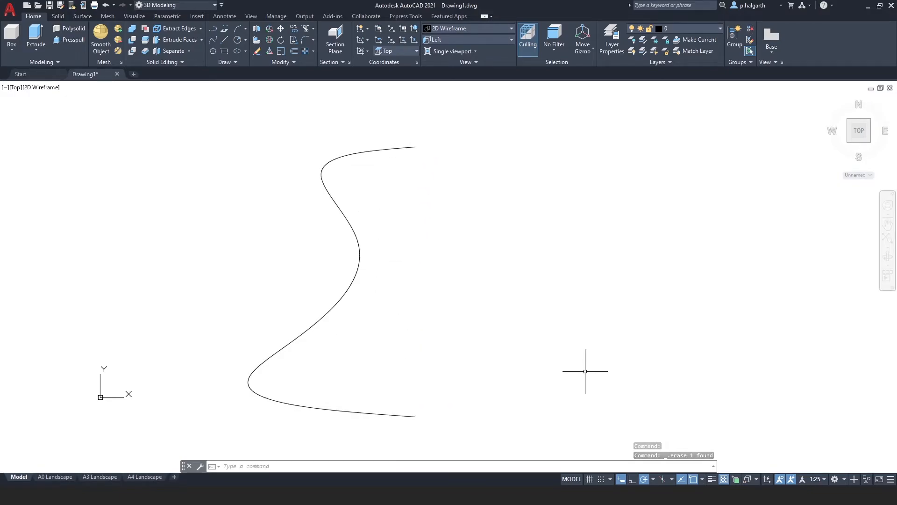
- Apply the Conceptual visual style to the spline, seen from the top-left-front corner
left_click(830, 99)
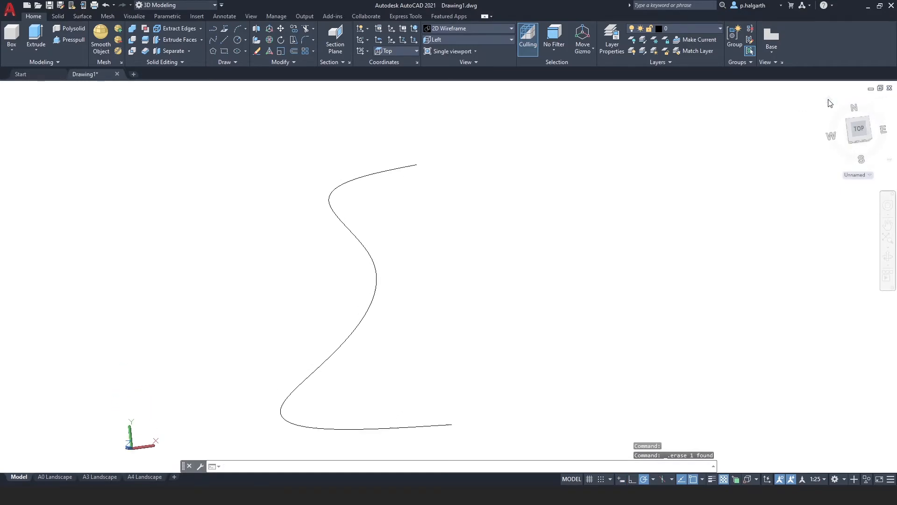
middle_click_drag(503, 233, 384, 237)
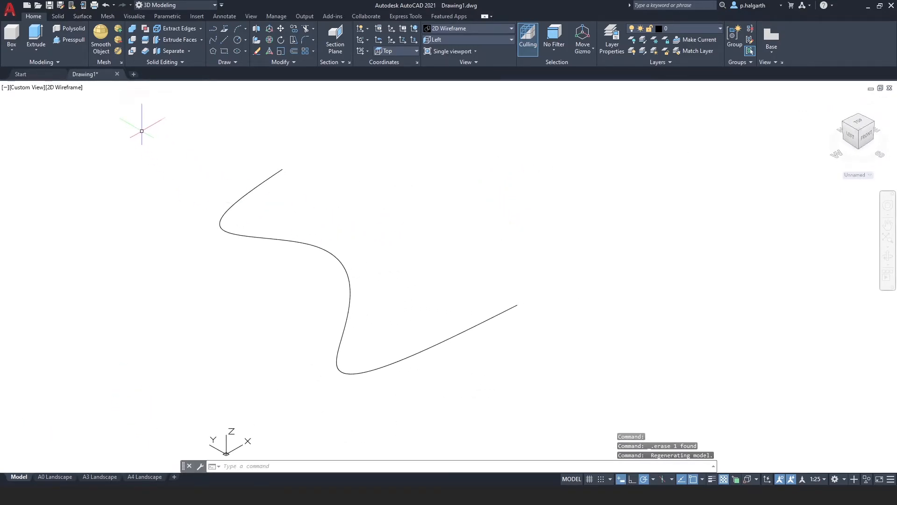
left_click(70, 89)
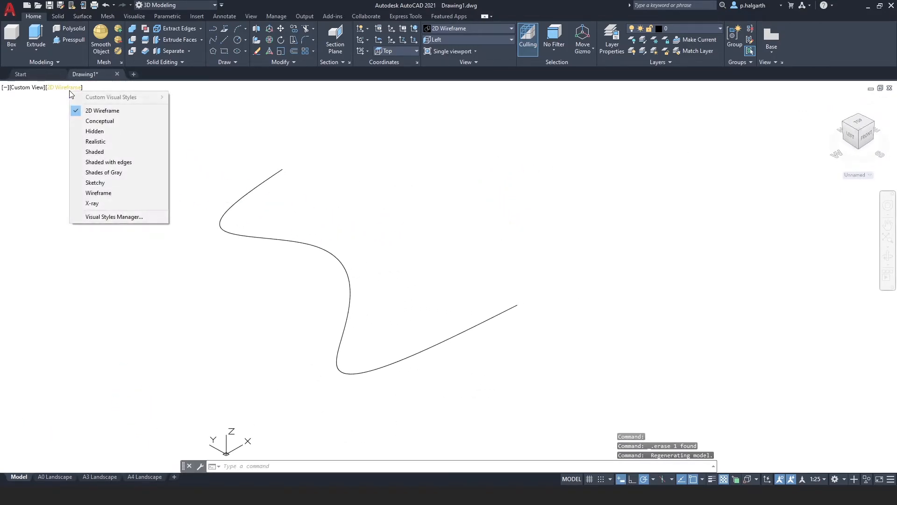
left_click(91, 119)
middle_click_drag(255, 206, 307, 268, "shift")
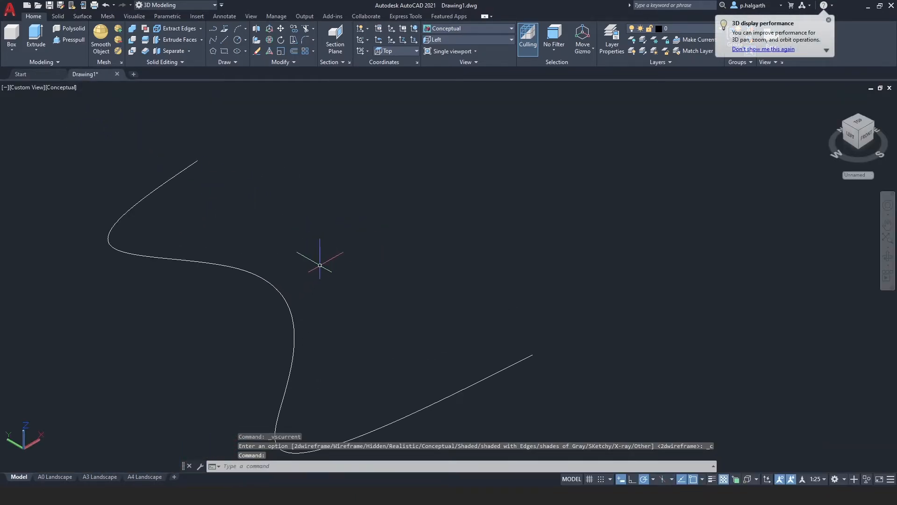
scroll(328, 263, "down", 2)
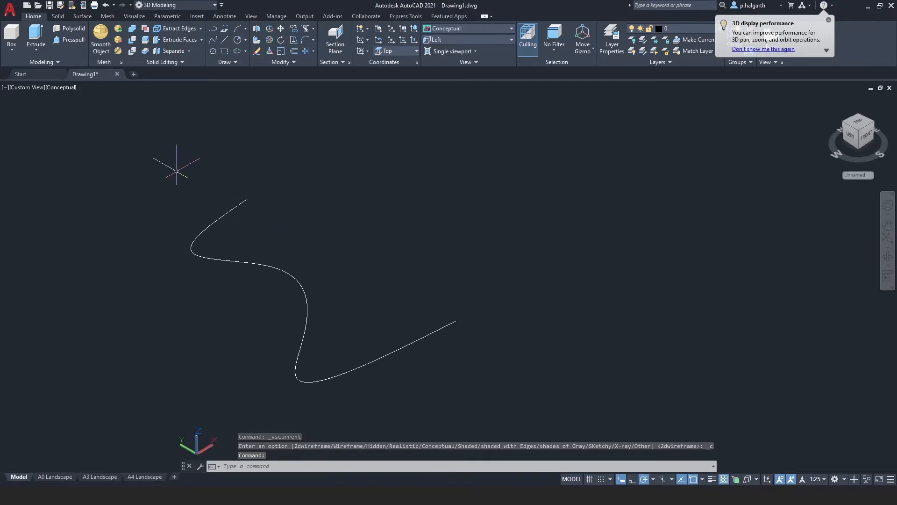
- Revolve the wavy spline 360 degrees about the axis running between its two endpoints
left_click(40, 46)
left_click(30, 101)
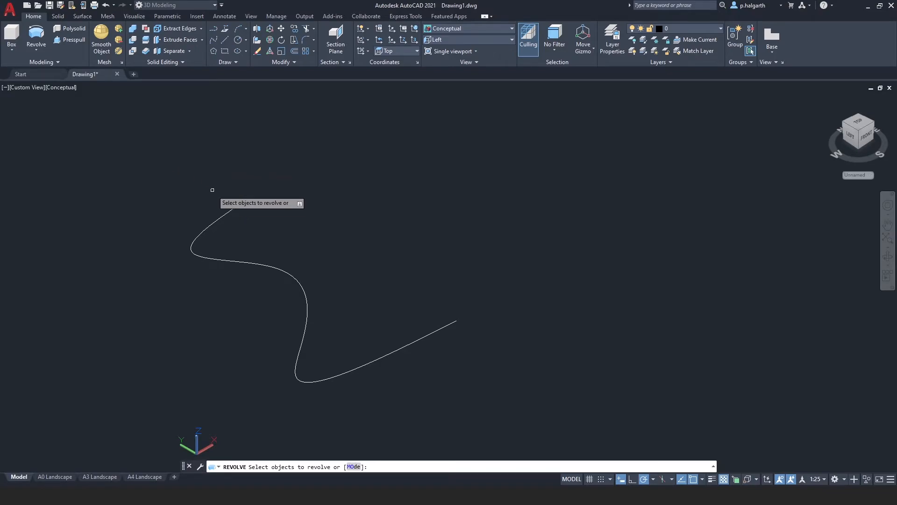
left_click(229, 211)
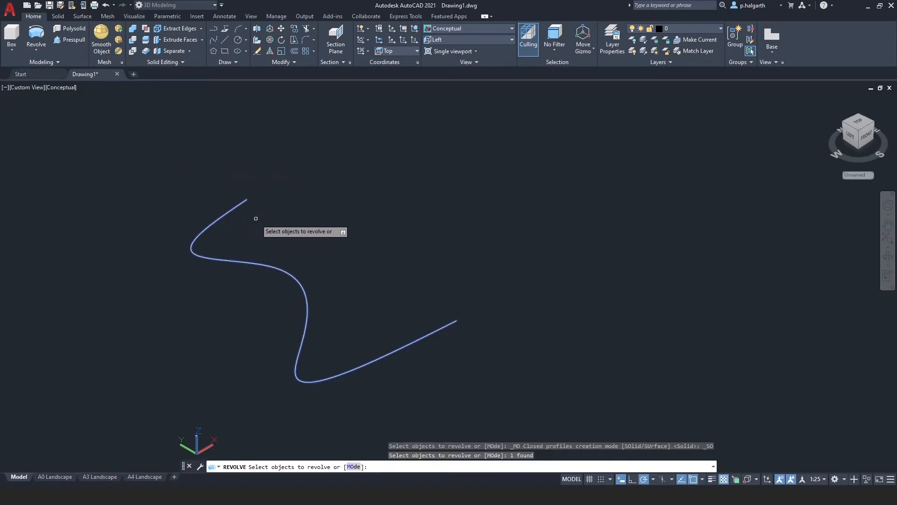
key("Return")
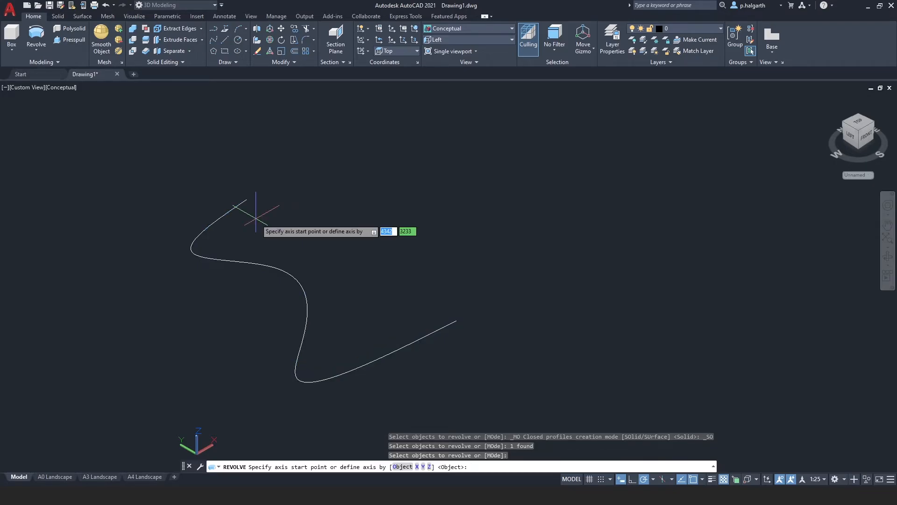
left_click(246, 199)
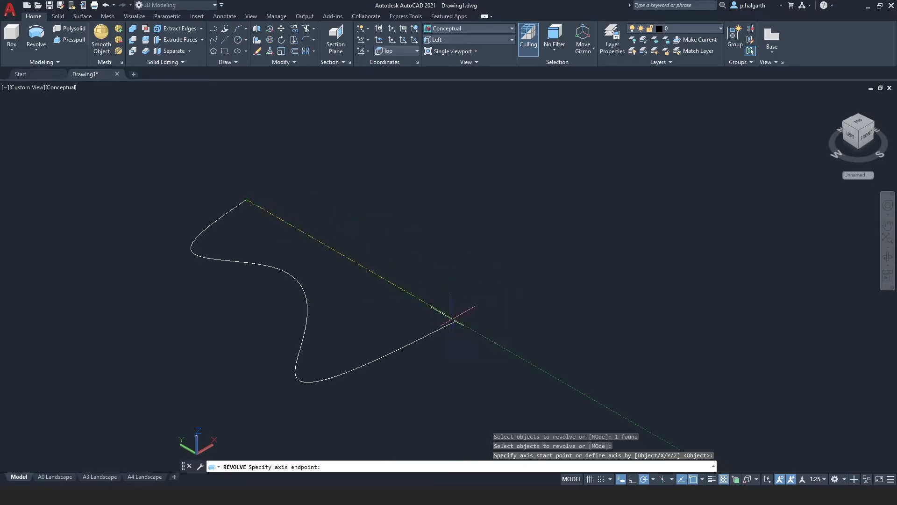
left_click(457, 320)
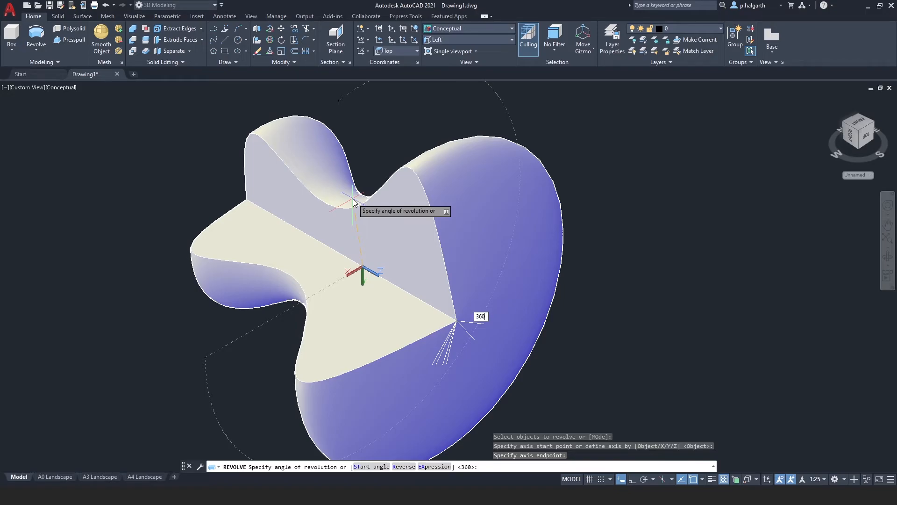
key("Return")
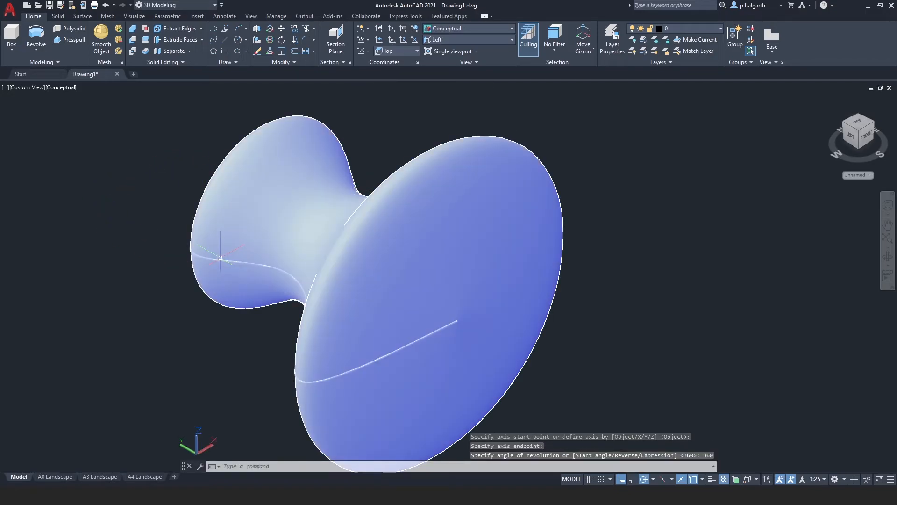
middle_click_drag(196, 270, 263, 214, "shift")
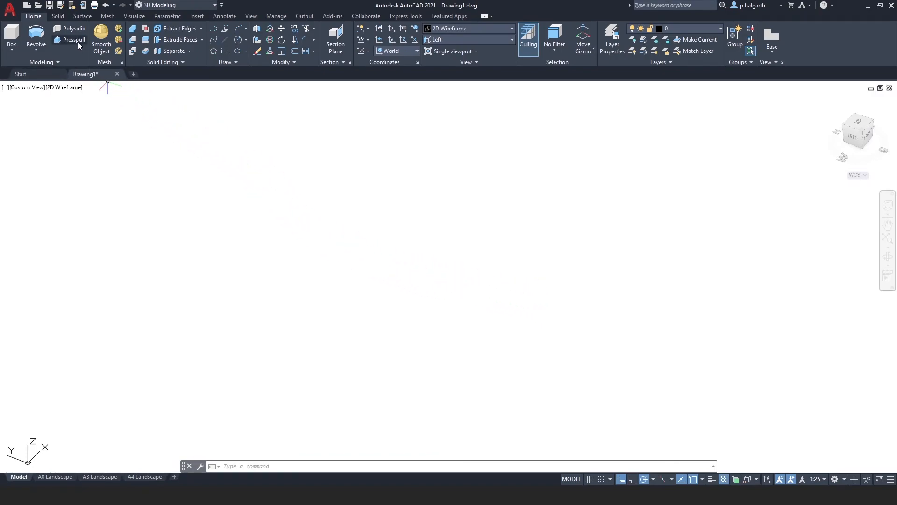
- Create a solid box 1000 long, 1000 wide and 1000 high in the empty drawing
left_click(15, 30)
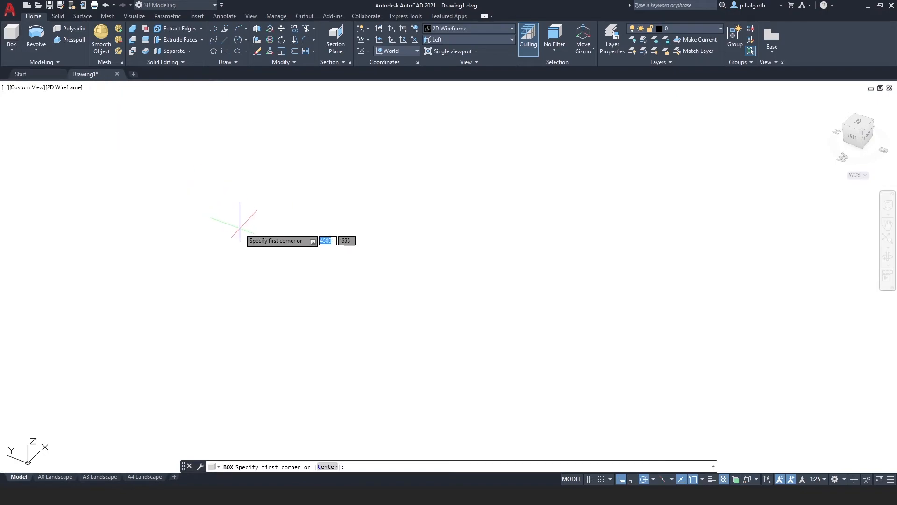
left_click(223, 382)
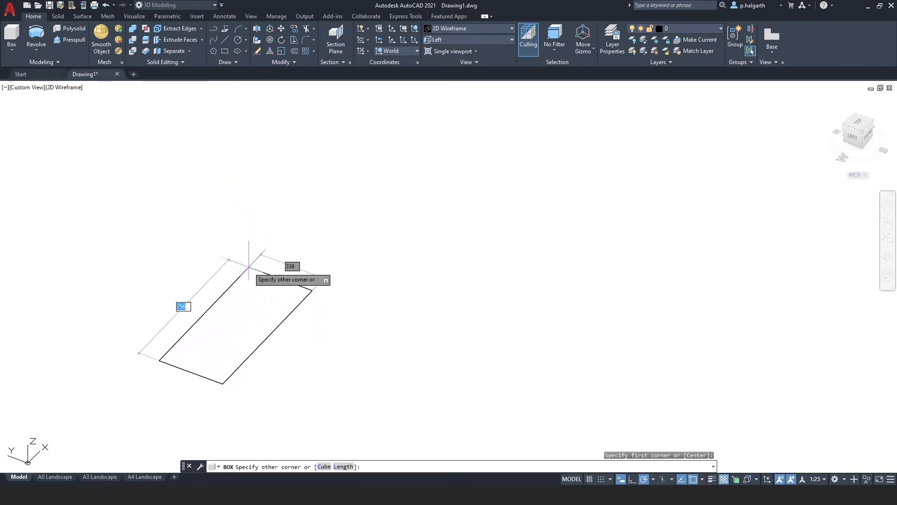
key("Tab")
type("1")
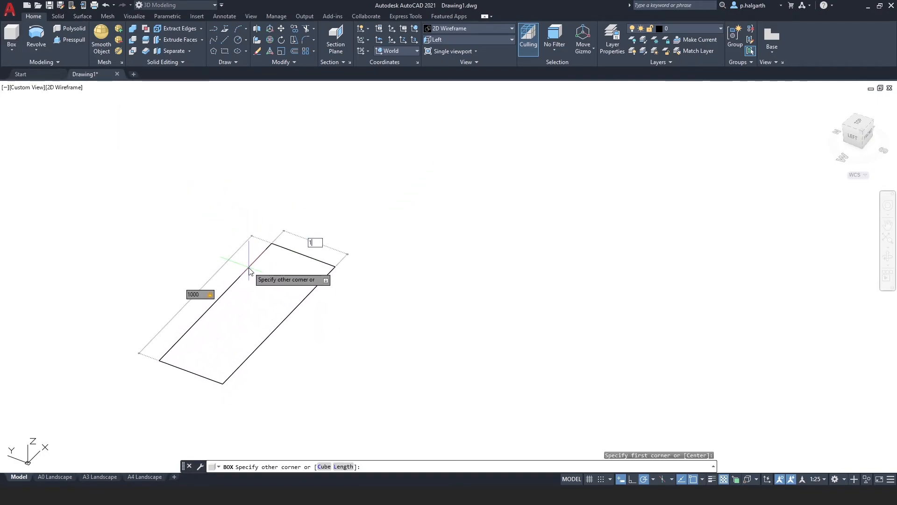
key("Return")
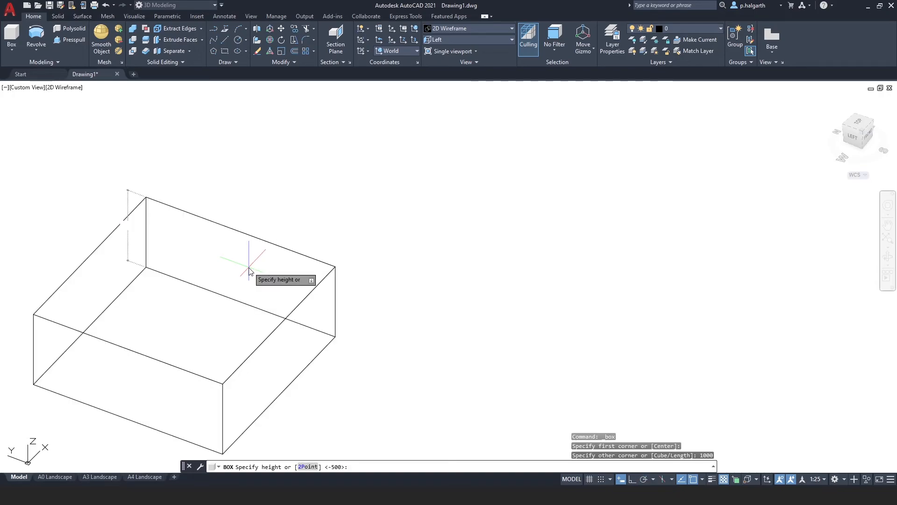
key("Return")
mouse_move(280, 271)
middle_mouse_down()
mouse_move(322, 263)
mouse_move(380, 202)
mouse_move(375, 172)
middle_mouse_up()
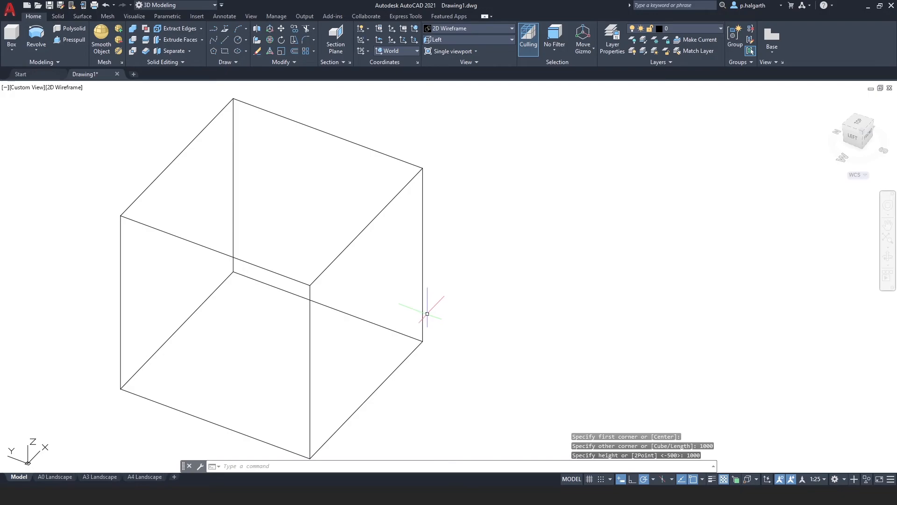
- Stretch the box's front side outward by 1000 units from the midpoint grip of its upper front edge
left_click(461, 267)
left_click(408, 262)
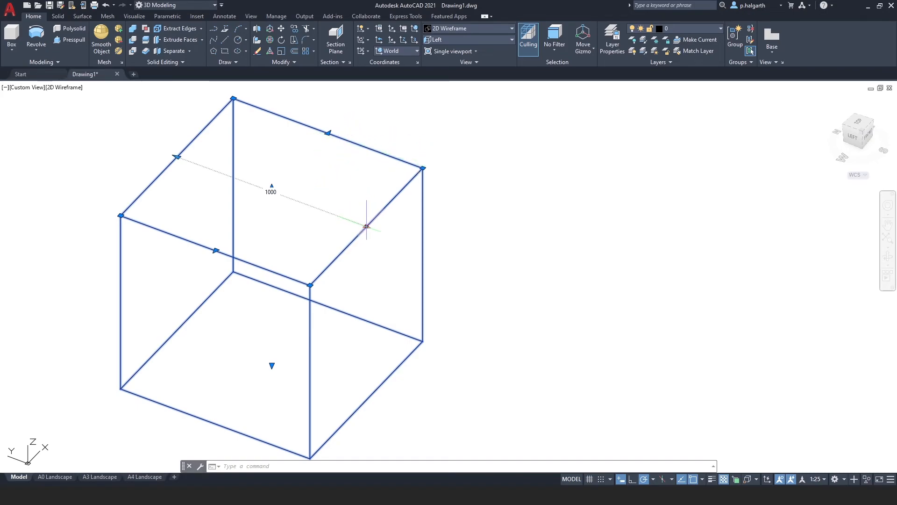
left_click(367, 226)
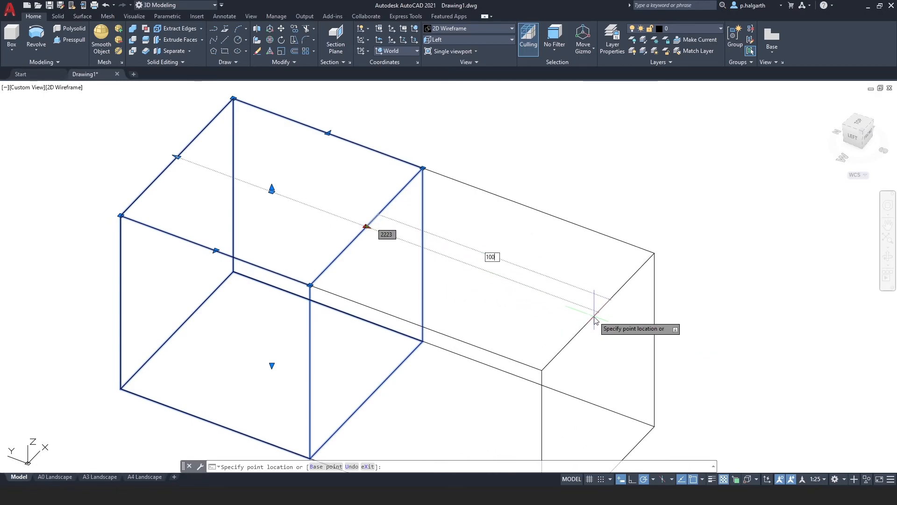
key("Return")
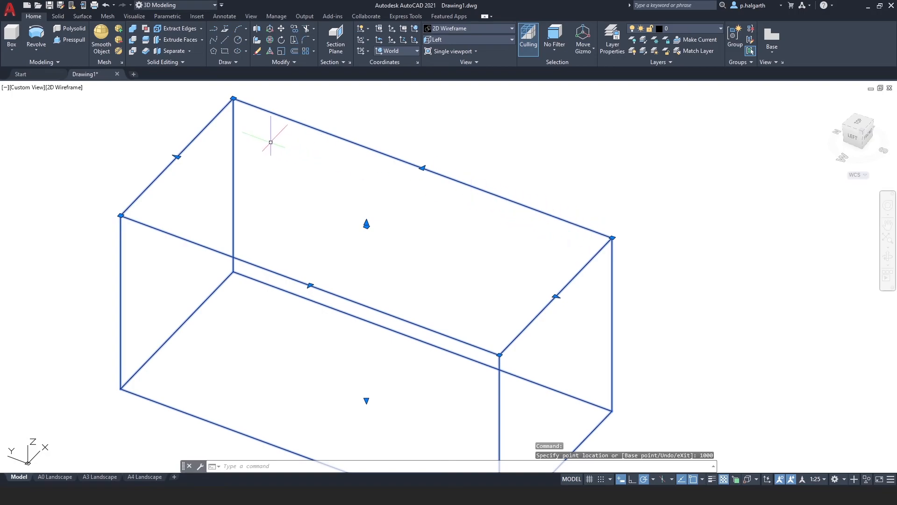
- Pull the box's front side back inward by 500 units with the same midpoint grip on its upper edge
left_click(556, 296)
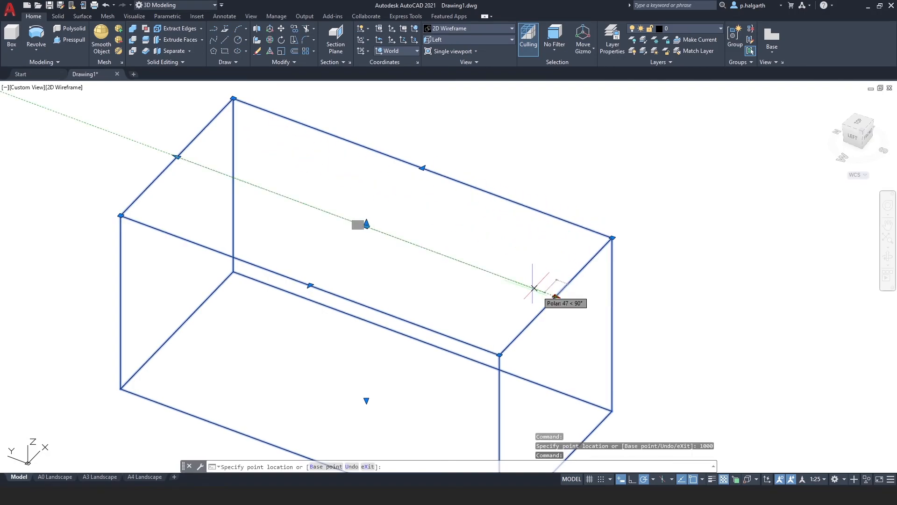
type("50")
key("Return")
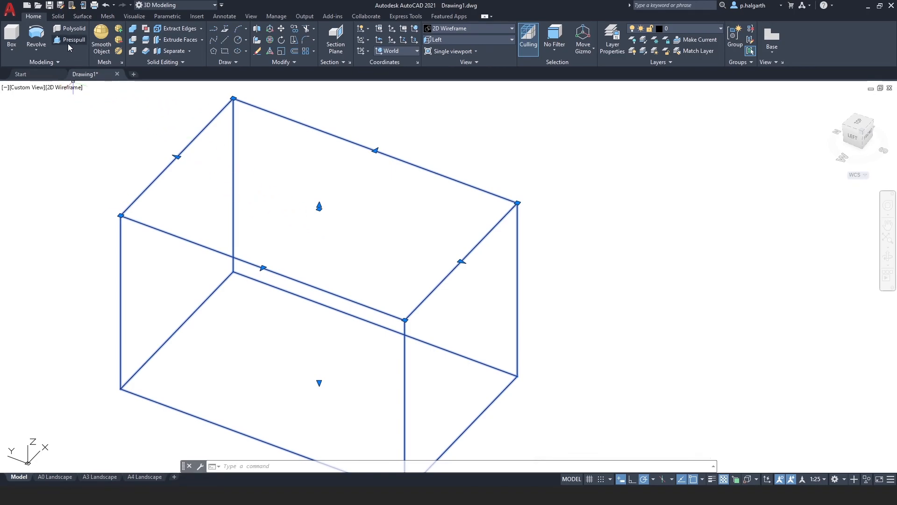
- Display the shortened box in the Conceptual visual style
left_click(65, 89)
left_click(86, 120)
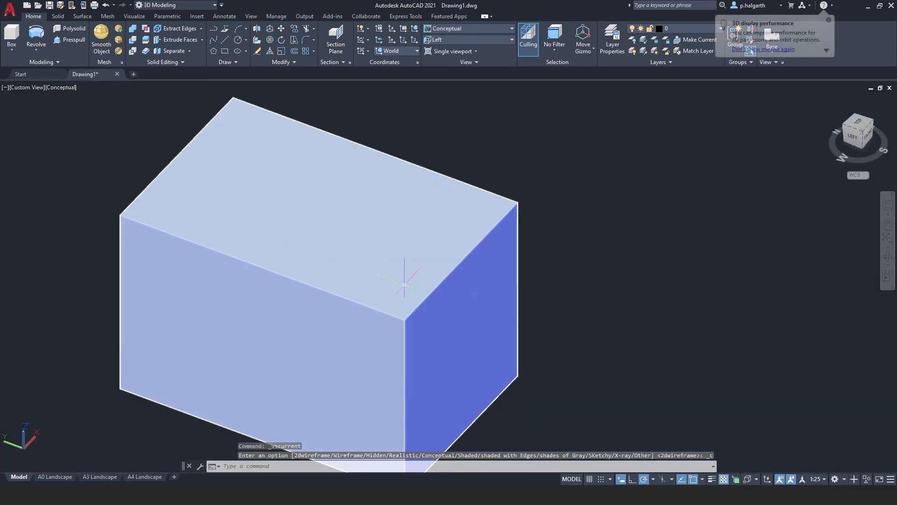
middle_click_drag(459, 306, 461, 292)
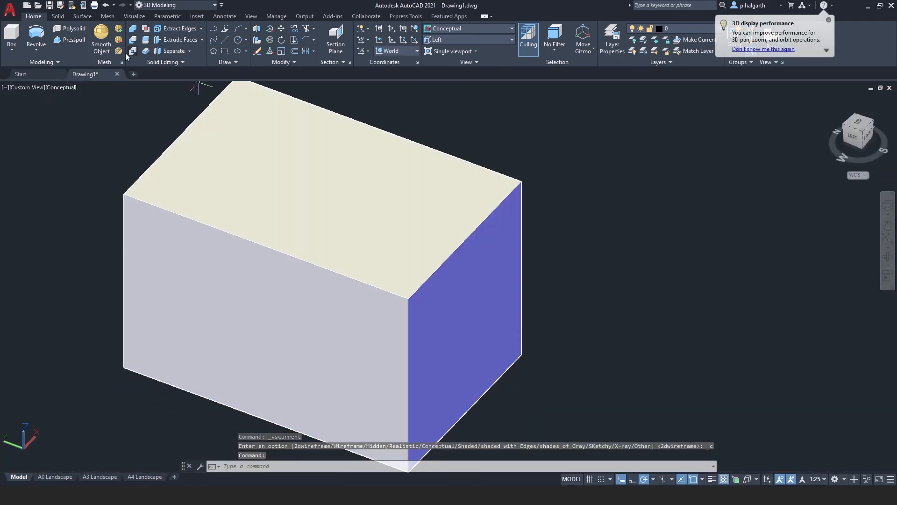
- Presspull the box's front face 500 units inward to remove material from the solid
left_click(74, 39)
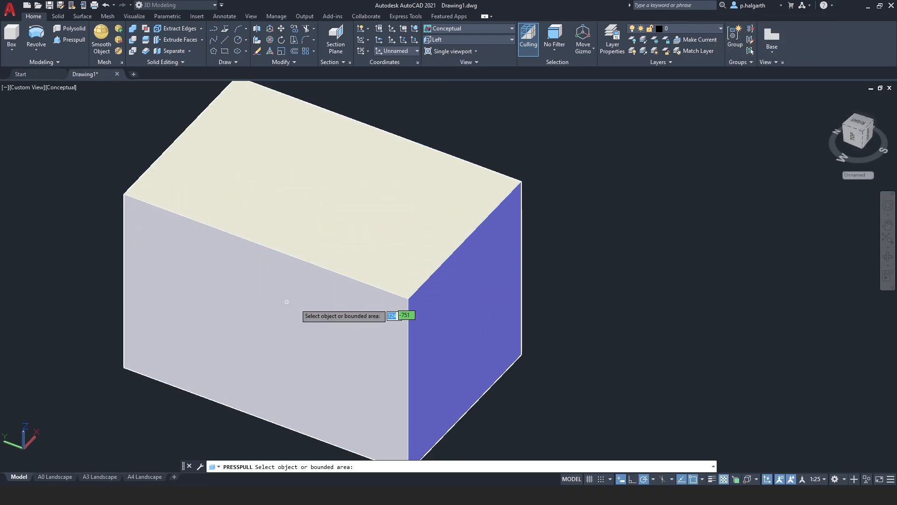
left_click(455, 293)
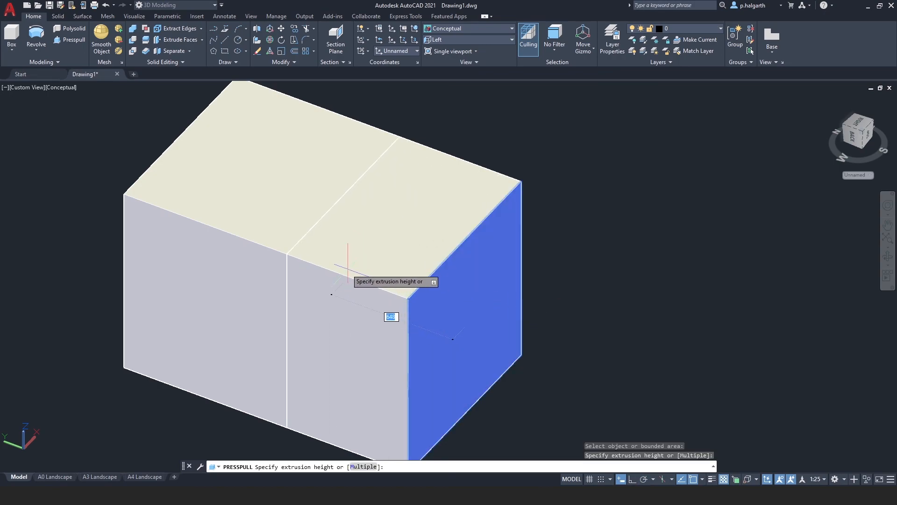
type("5")
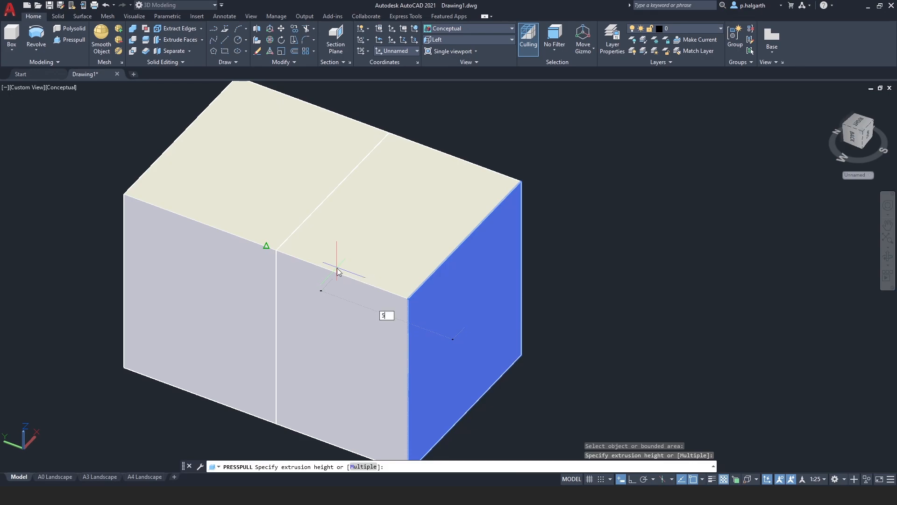
type("00")
key("Return")
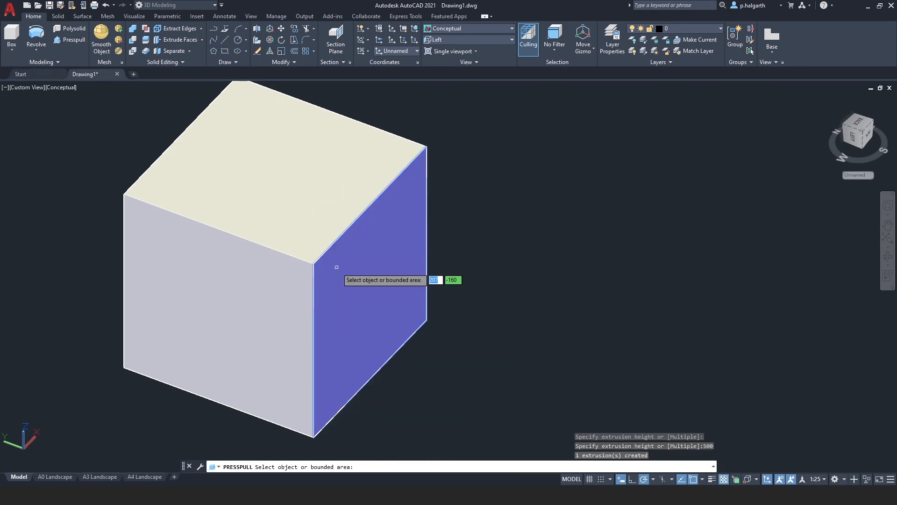